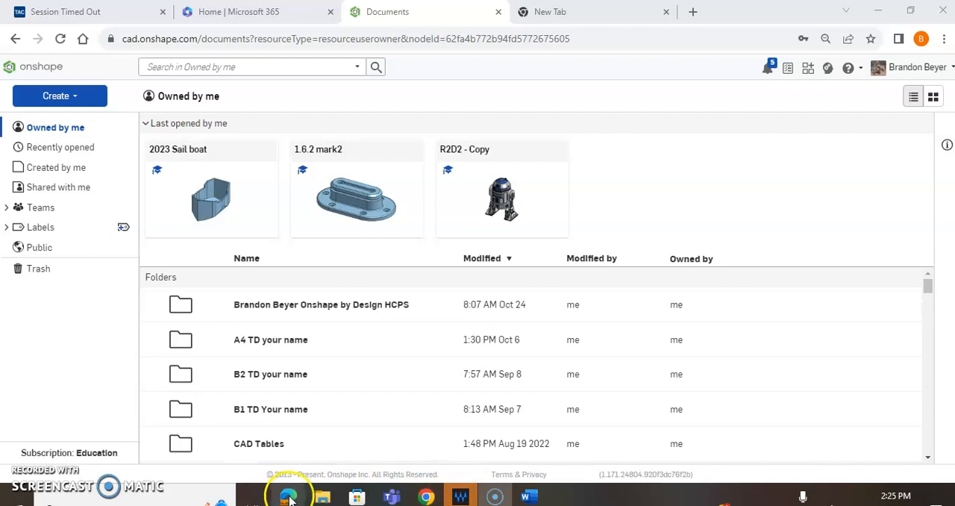
- Examine the V-belt drawing in the File1.7.3 Google Docs document, including the belt path and cross-section dimensions
{"action": "scroll", "coordinate": [518, 283], "scroll_direction": "down", "scroll_amount": 5}
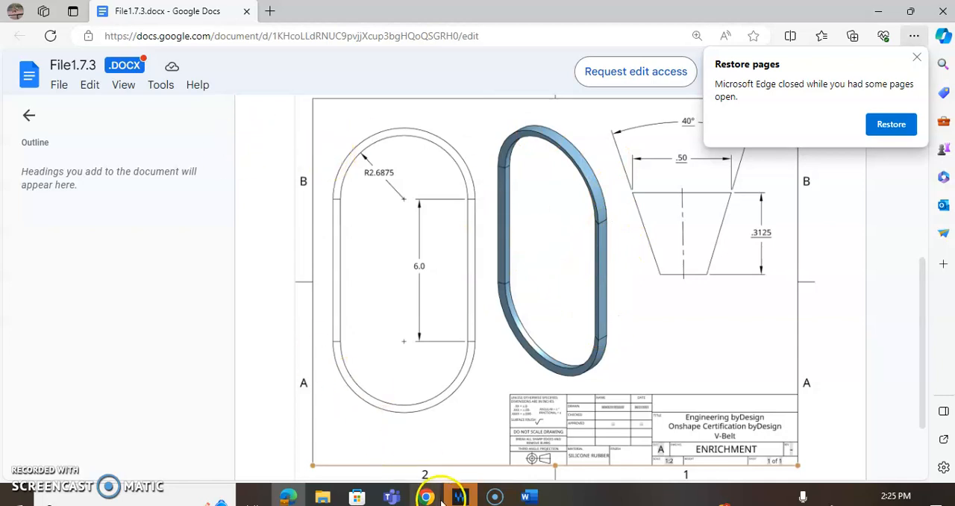
{"action": "left_click", "coordinate": [879, 11]}
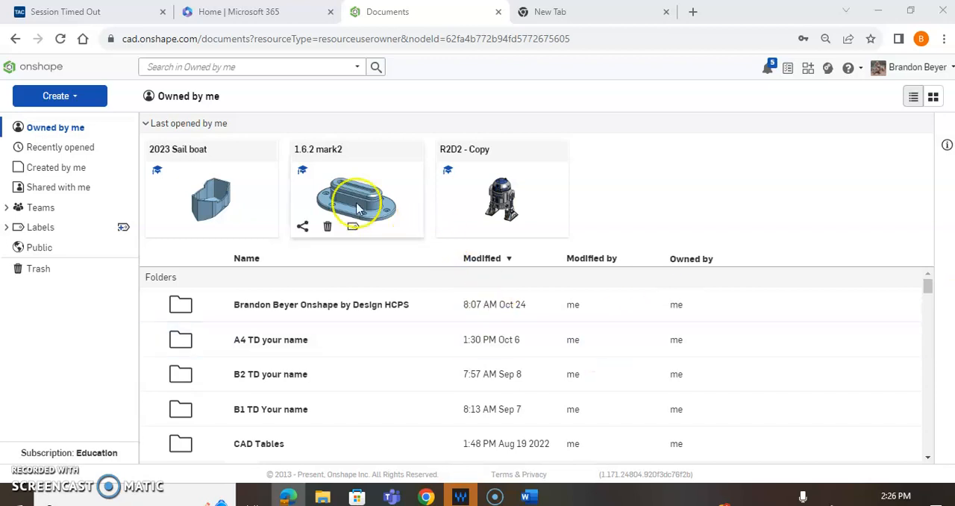
- Create a new Onshape document named "1.7.3 belt"
{"action": "left_click", "coordinate": [63, 97]}
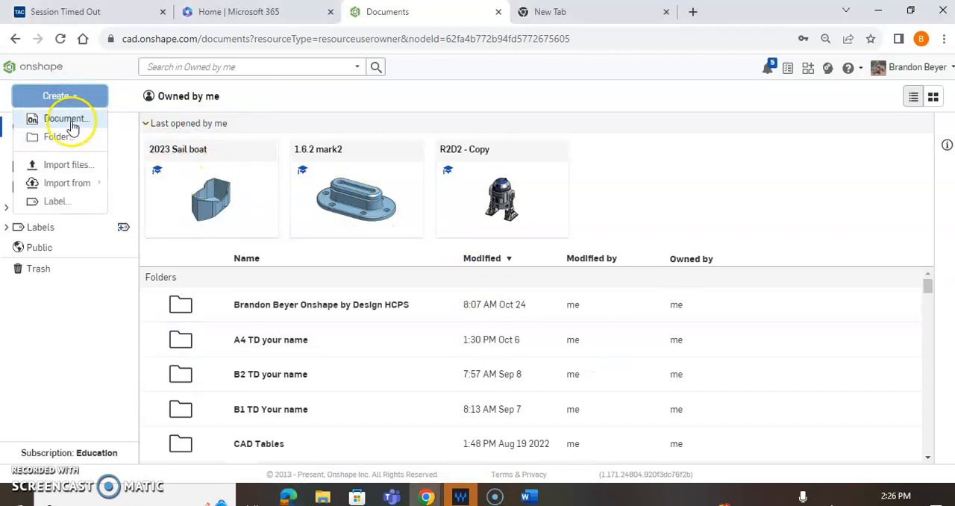
{"action": "left_click", "coordinate": [30, 120]}
{"action": "type", "text": "1.7.3 belt"}
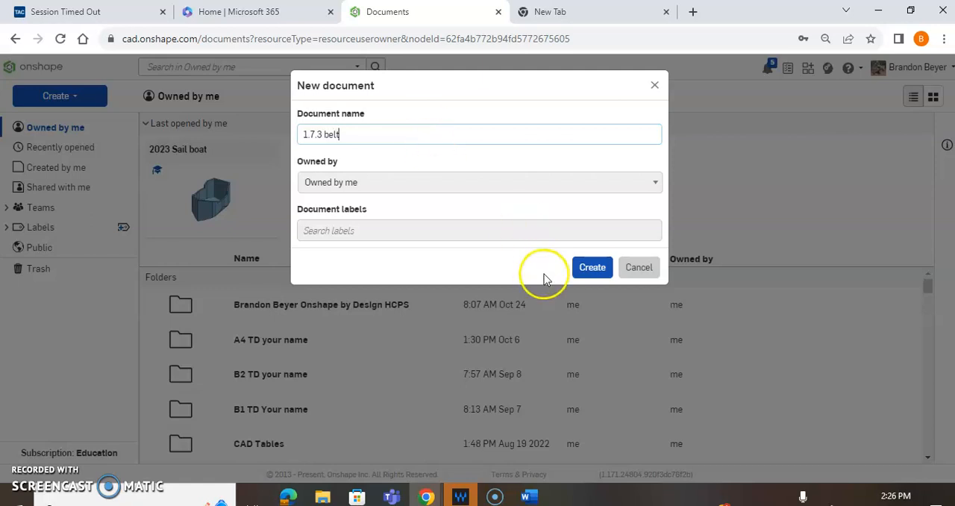
{"action": "left_click", "coordinate": [592, 266]}
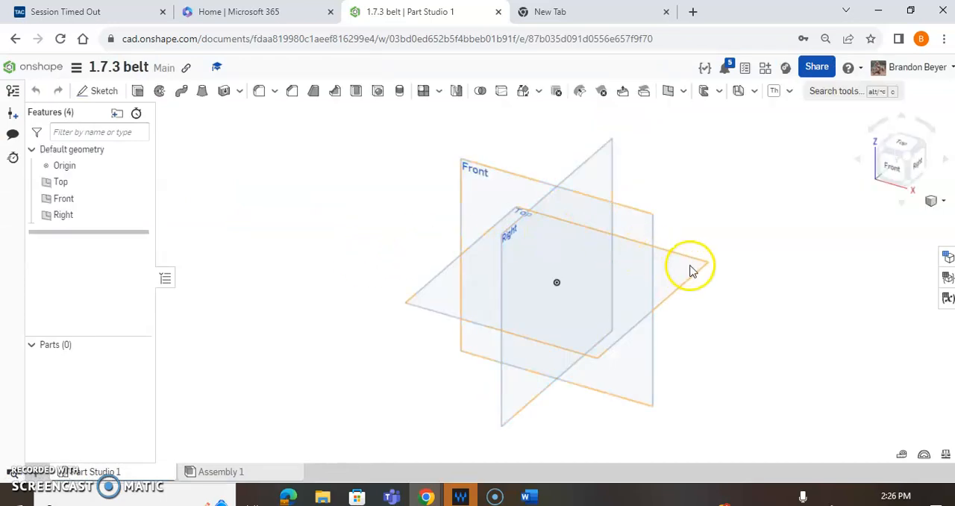
- Examine the belt's trapezoidal cross-section dimensions in the File1.7.3 reference drawing, then move its window away from the model
{"action": "left_click_drag", "start_coordinate": [954, 196], "coordinate": [358, 61]}
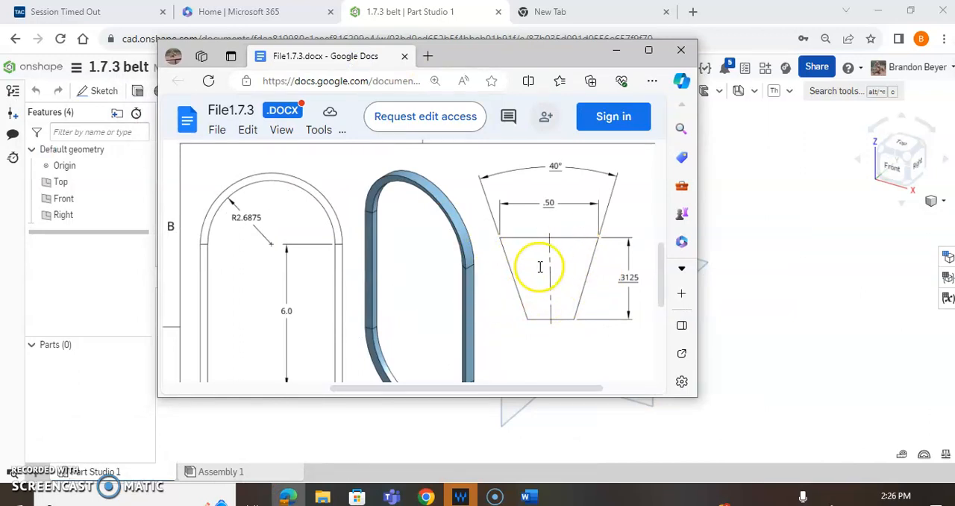
{"action": "left_click_drag", "start_coordinate": [541, 67], "coordinate": [472, 314]}
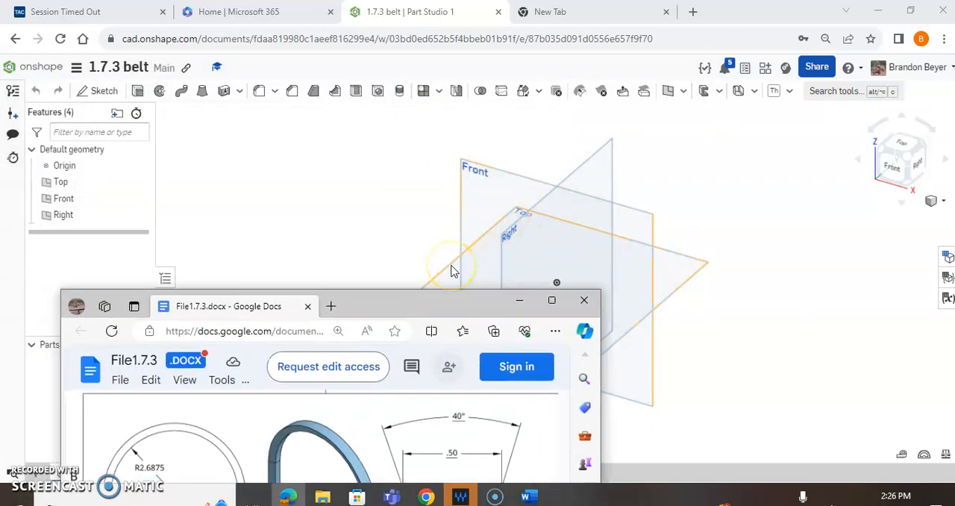
{"action": "left_click_drag", "start_coordinate": [444, 310], "coordinate": [954, 74]}
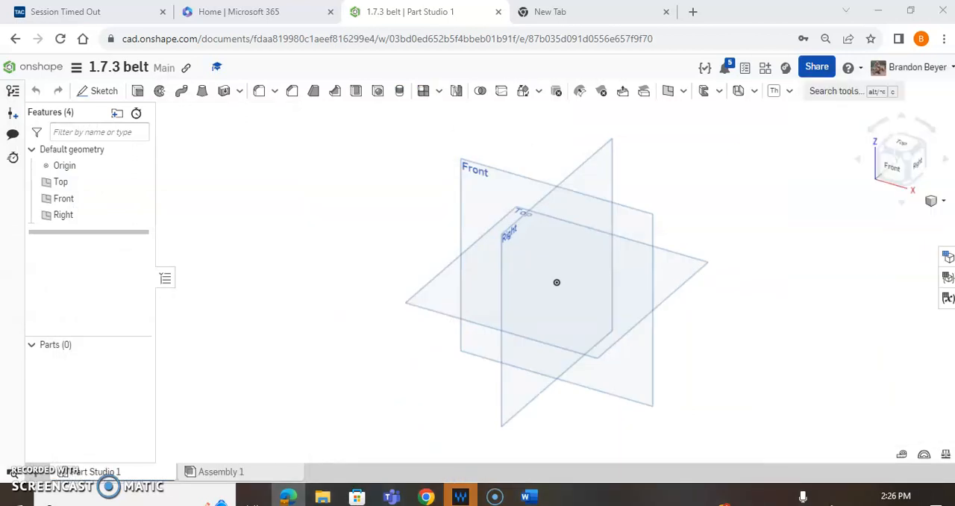
- Sketch a closed trapezoid on the Top plane, with its narrow base about 1.6 long from the origin and its upper edge about 3.5 long
{"action": "left_click", "coordinate": [98, 90]}
{"action": "left_click", "coordinate": [442, 271]}
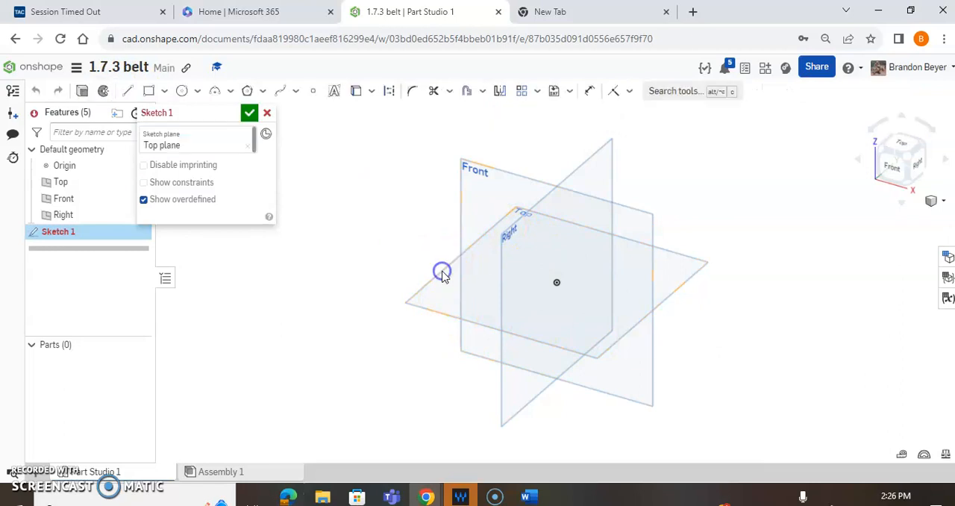
{"action": "left_click", "coordinate": [904, 149]}
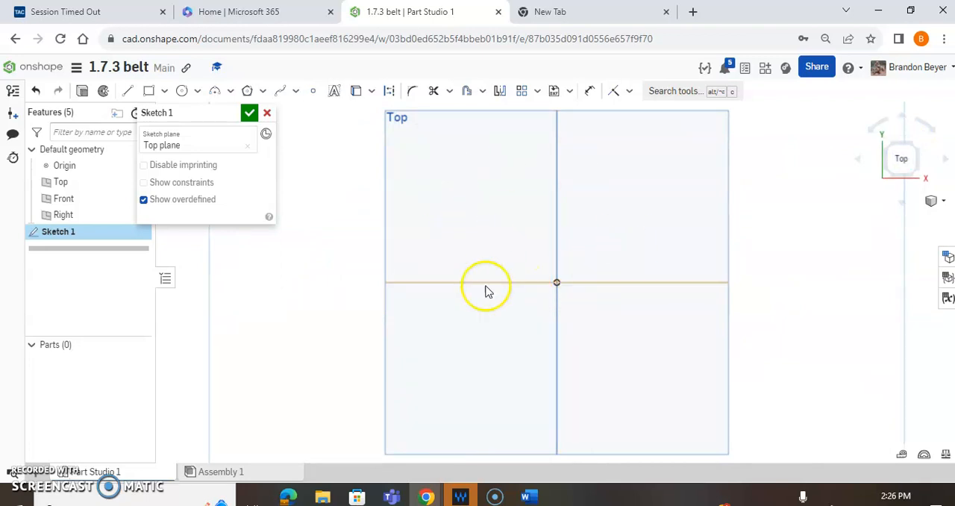
{"action": "left_click", "coordinate": [129, 96]}
{"action": "left_click", "coordinate": [557, 282]}
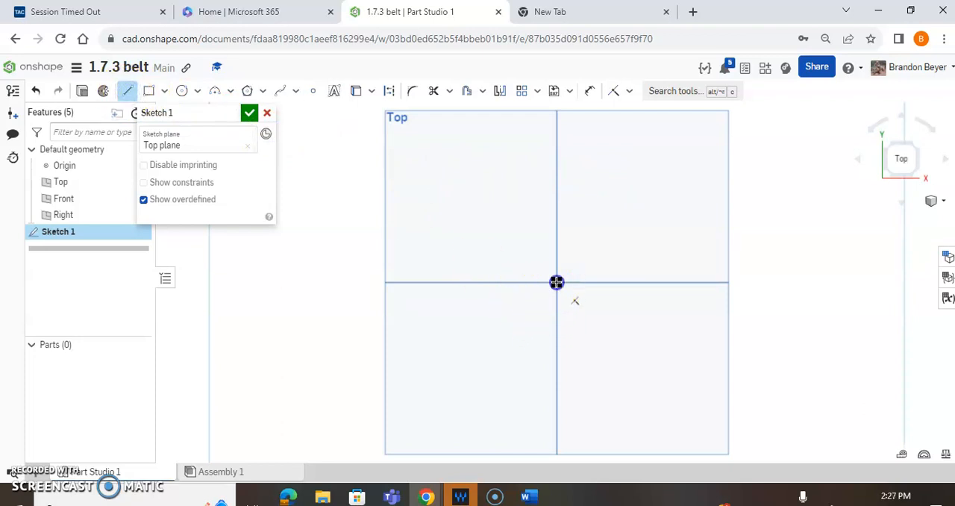
{"action": "left_click", "coordinate": [658, 282]}
{"action": "left_click", "coordinate": [703, 148]}
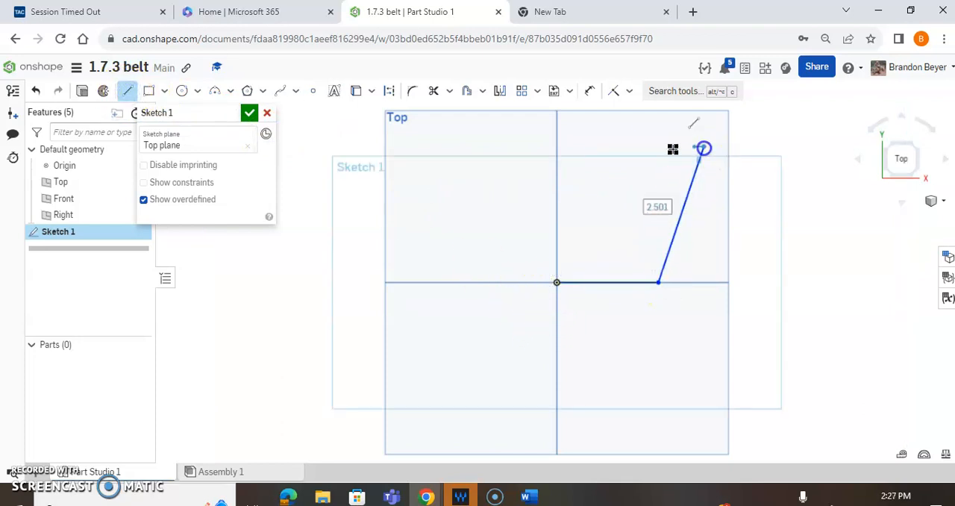
{"action": "left_click", "coordinate": [502, 147]}
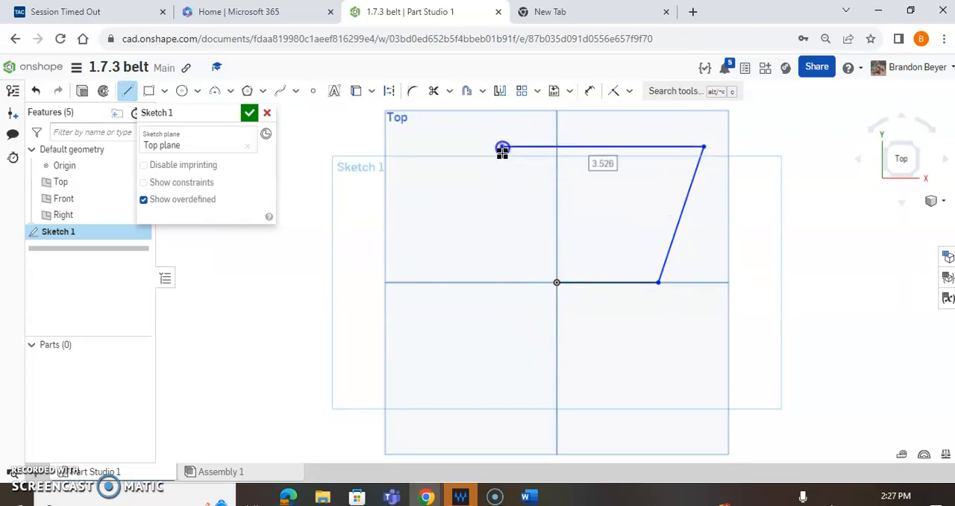
{"action": "left_click", "coordinate": [557, 282]}
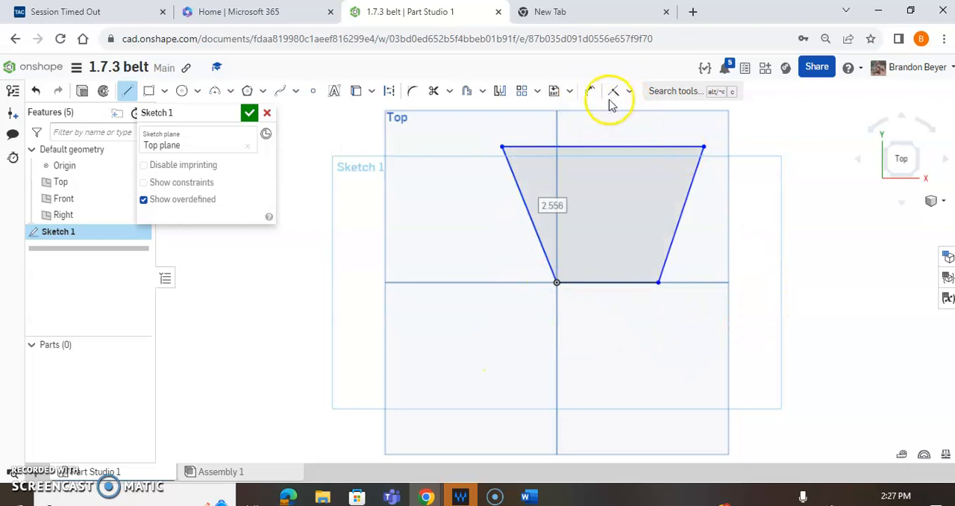
- Dimension the angle between the trapezoid's two slanted sides as 40 degrees
{"action": "left_click", "coordinate": [588, 91]}
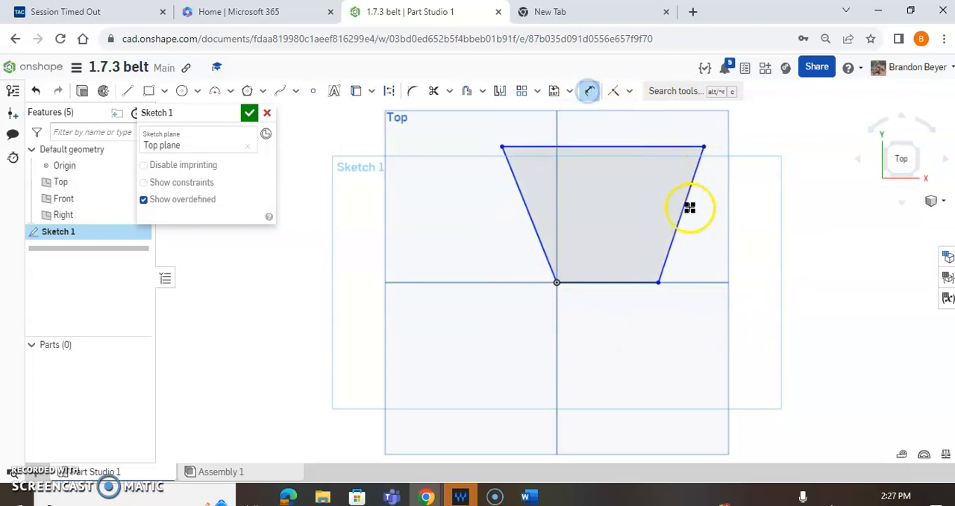
{"action": "left_click_drag", "start_coordinate": [685, 204], "coordinate": [522, 205]}
{"action": "left_click", "coordinate": [524, 203]}
{"action": "left_click", "coordinate": [601, 197]}
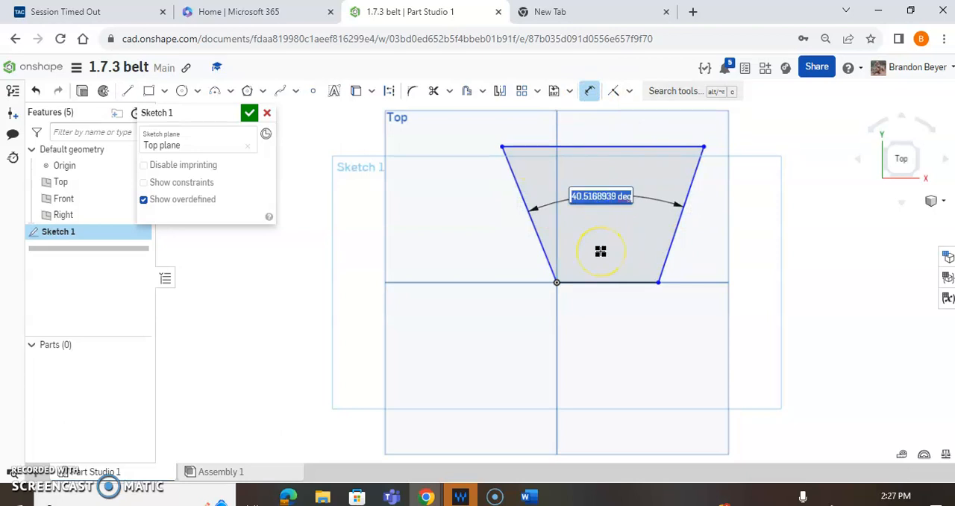
{"action": "type", "text": "40"}
{"action": "key", "text": "Return"}
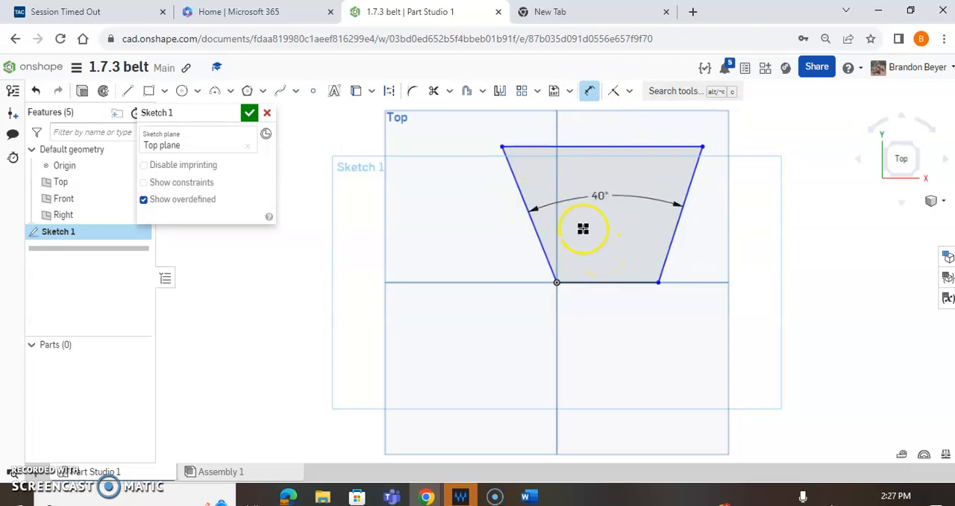
- Dimension the trapezoid's upper edge as 0.5
{"action": "left_click", "coordinate": [629, 146]}
{"action": "left_click", "coordinate": [610, 128]}
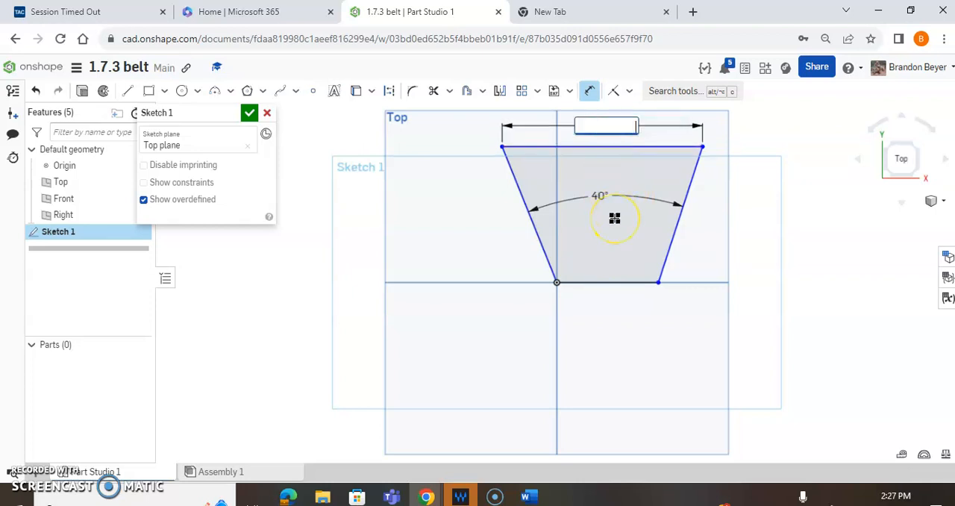
{"action": "key", "text": "Return"}
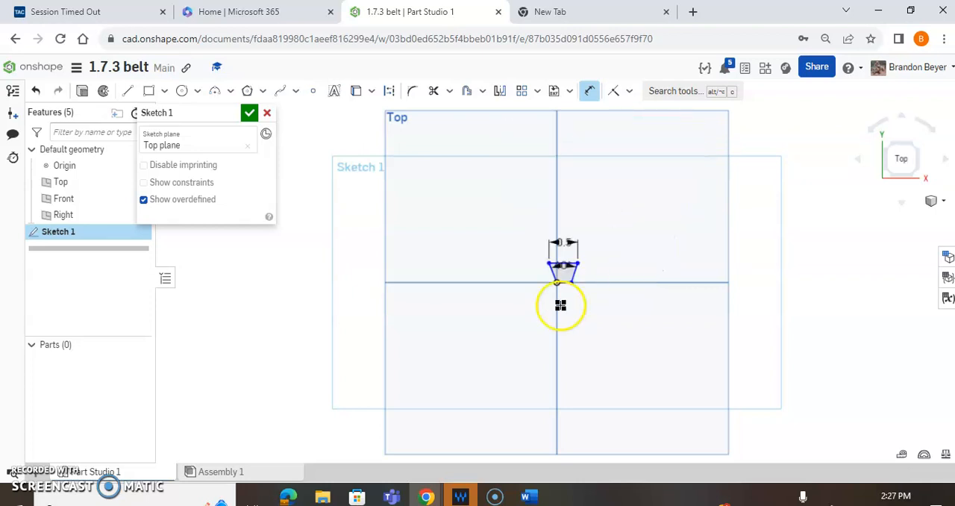
- Dimension the trapezoid's height between its two horizontal edges as 0.3125
{"action": "scroll", "coordinate": [561, 268], "scroll_direction": "up", "scroll_amount": 5}
{"action": "scroll", "coordinate": [565, 256], "scroll_direction": "up", "scroll_amount": 1}
{"action": "scroll", "coordinate": [584, 261], "scroll_direction": "down", "scroll_amount": 1}
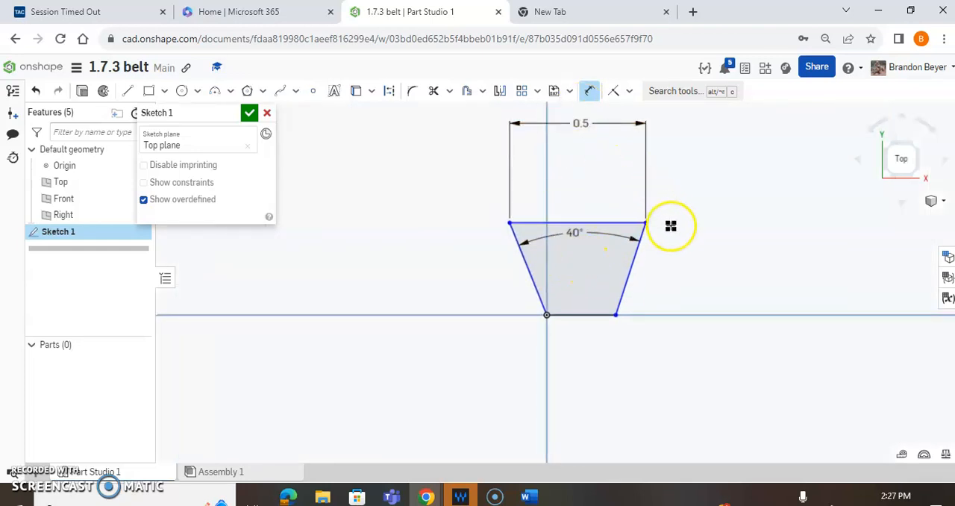
{"action": "left_click", "coordinate": [620, 224]}
{"action": "left_click", "coordinate": [602, 315]}
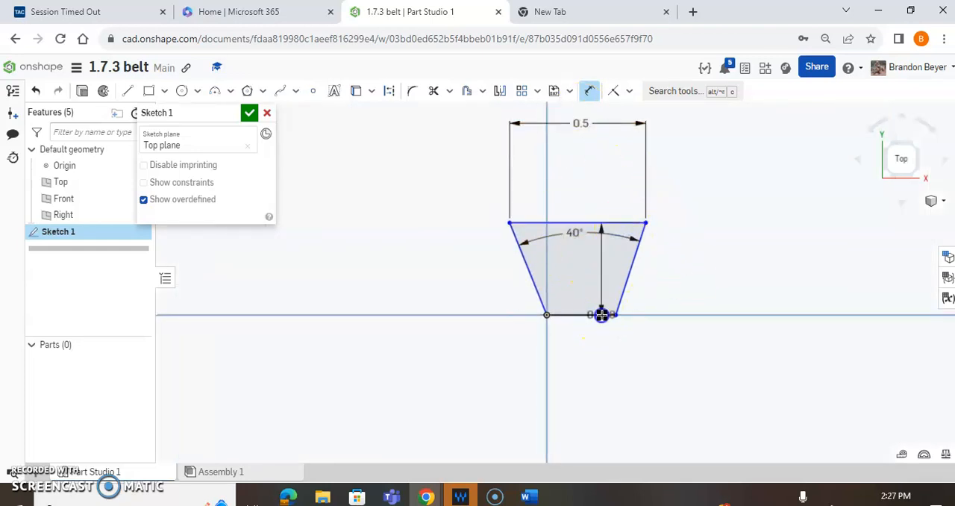
{"action": "left_click", "coordinate": [754, 260]}
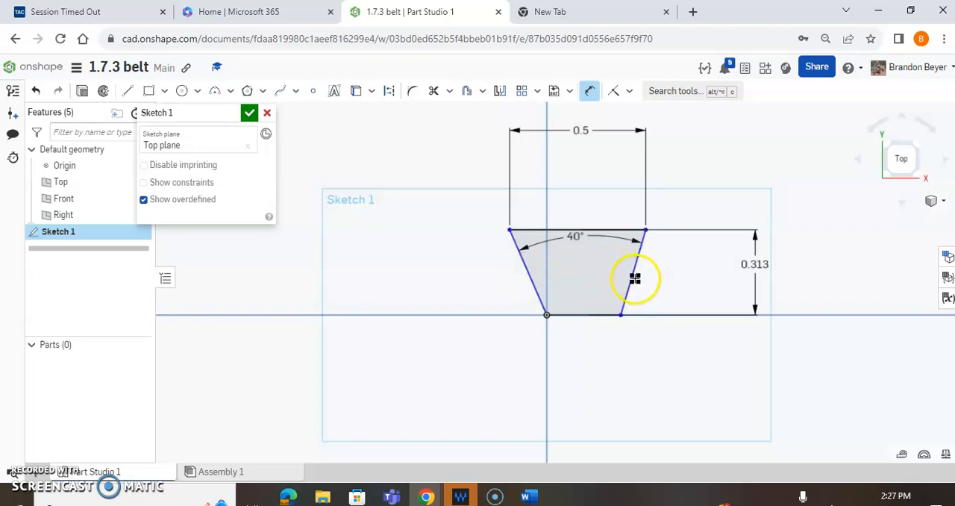
- Apply an Equal constraint to the trapezoid's two slanted sides and finish the profile sketch
{"action": "left_click", "coordinate": [629, 91]}
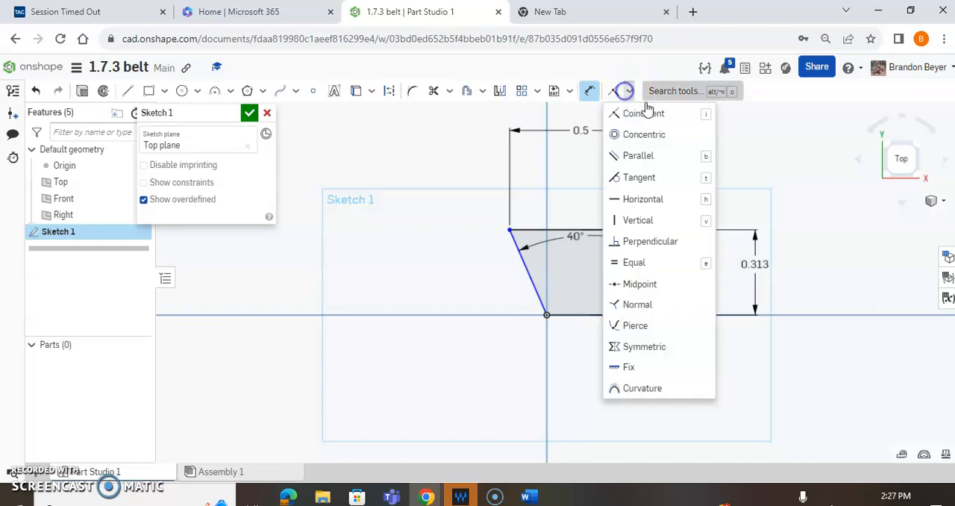
{"action": "left_click", "coordinate": [632, 272]}
{"action": "left_click", "coordinate": [634, 267]}
{"action": "left_click", "coordinate": [531, 273]}
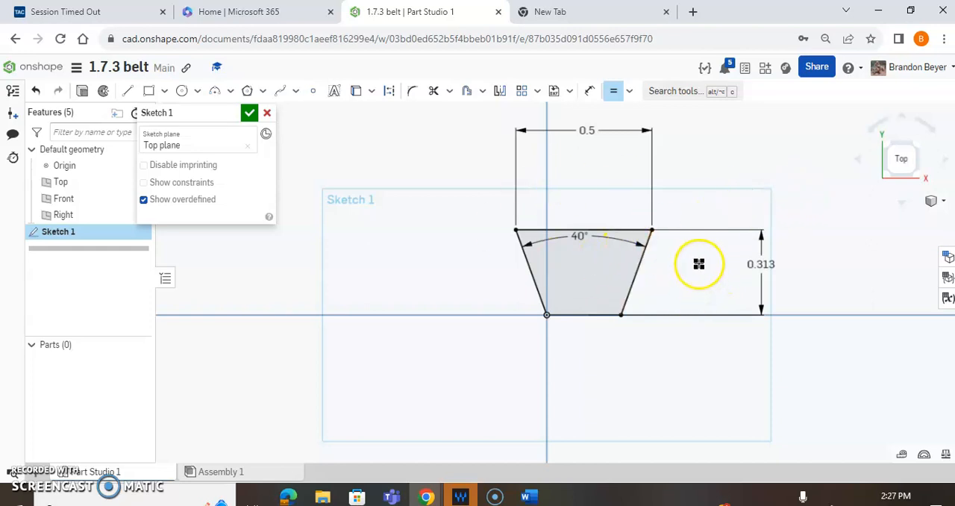
{"action": "left_click", "coordinate": [250, 113]}
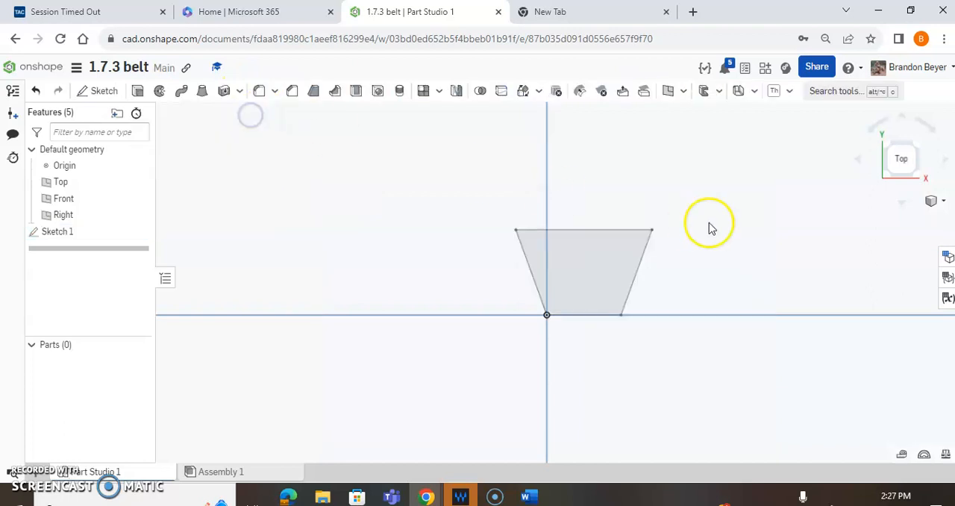
- Start a new sketch on the Right plane and face the view squarely to that plane
{"action": "left_click", "coordinate": [915, 149]}
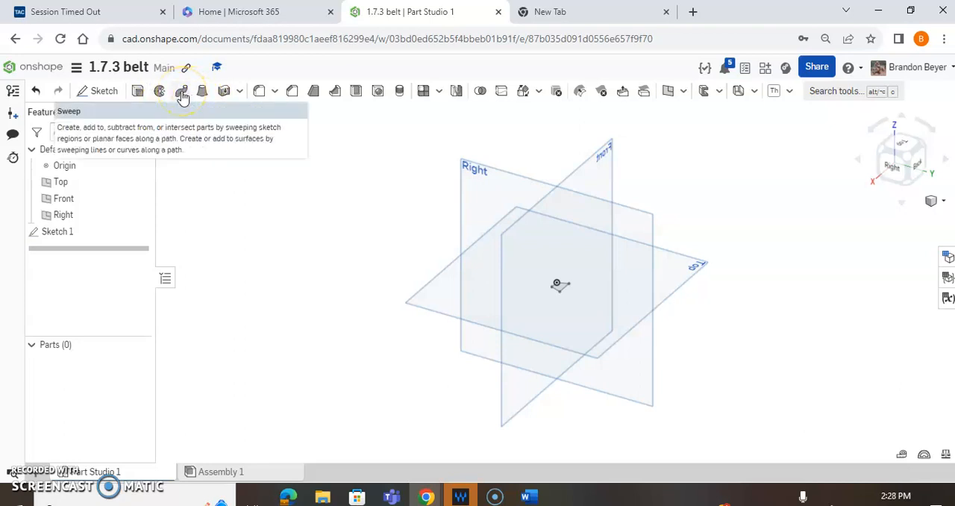
{"action": "left_click", "coordinate": [885, 149]}
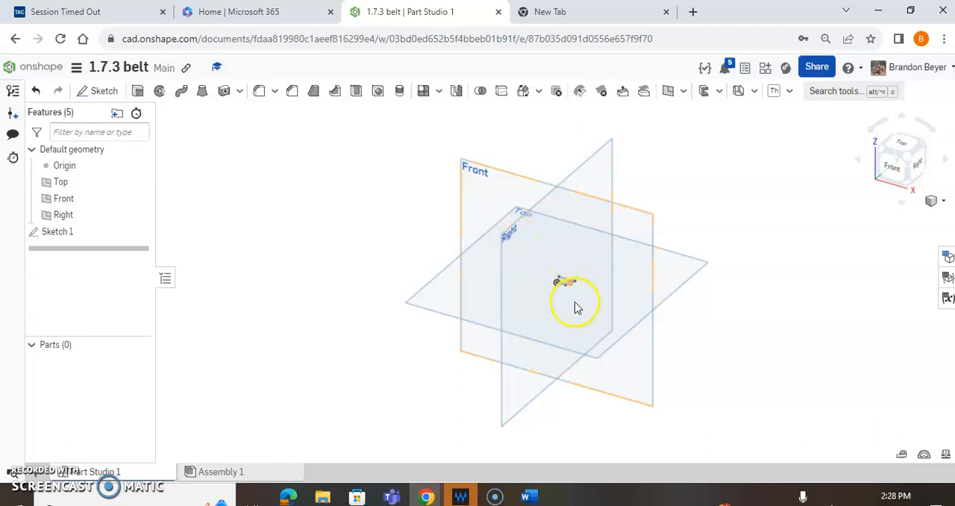
{"action": "left_click", "coordinate": [100, 95]}
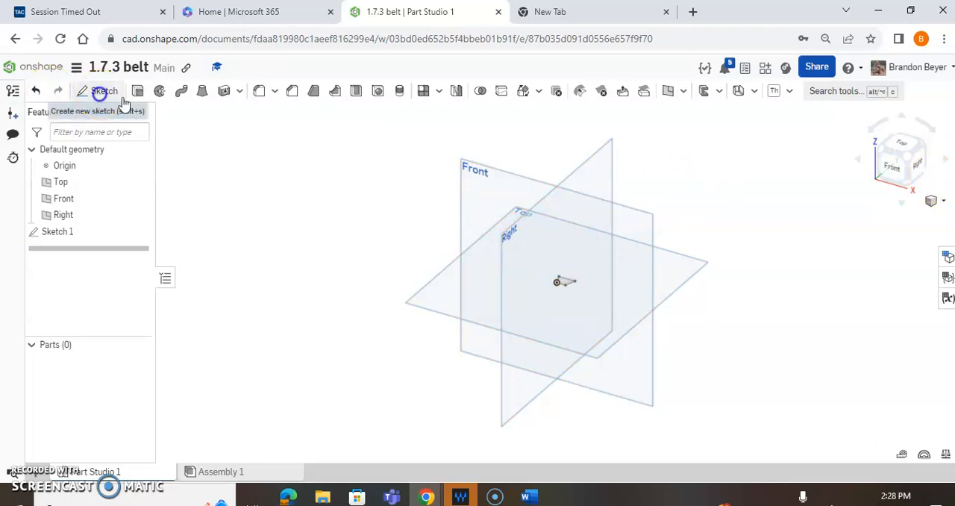
{"action": "left_click", "coordinate": [510, 234]}
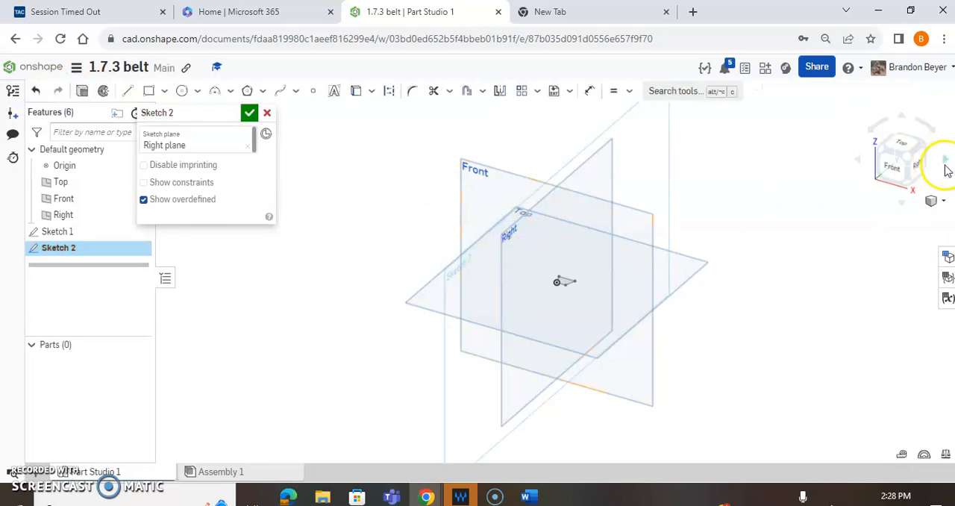
{"action": "left_click", "coordinate": [919, 162]}
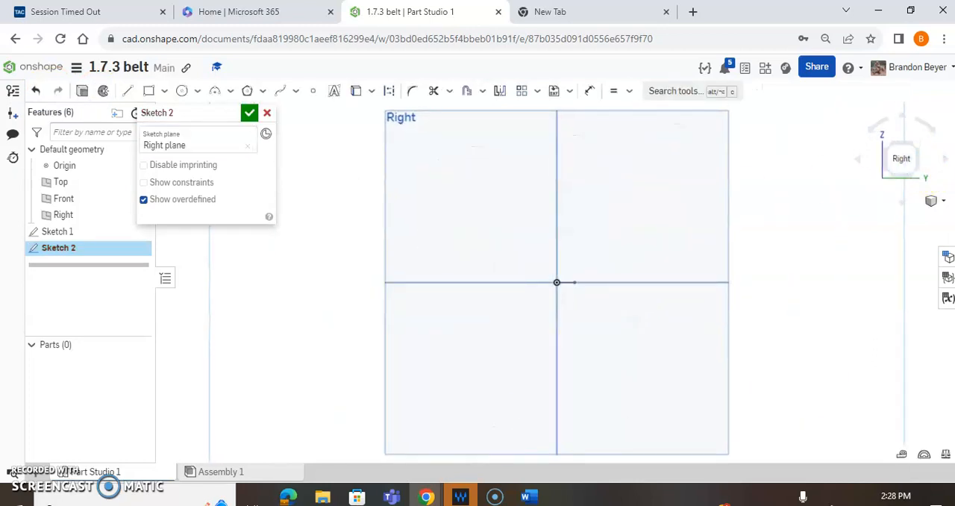
{"action": "left_click", "coordinate": [390, 91]}
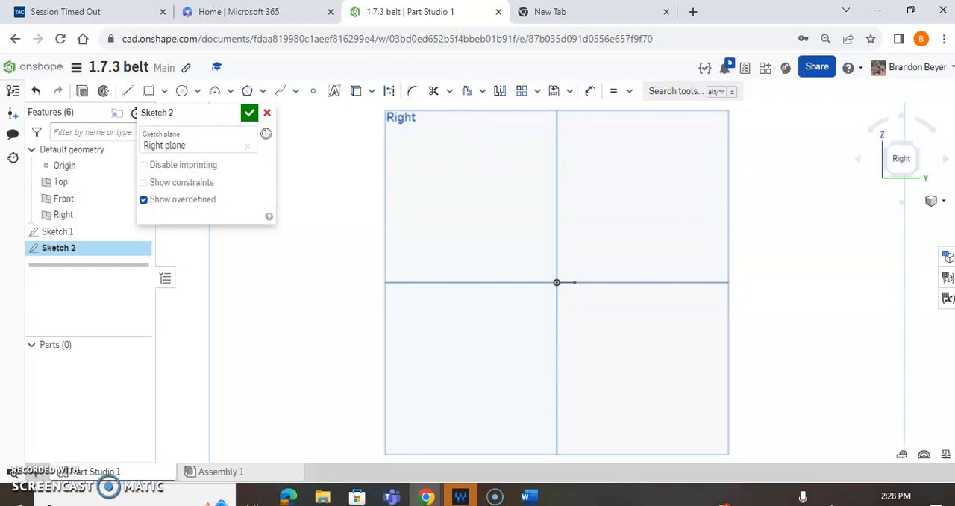
- Examine the belt path's radius and straight length in the File1.7.3 reference drawing
{"action": "left_click_drag", "start_coordinate": [954, 142], "coordinate": [622, 35]}
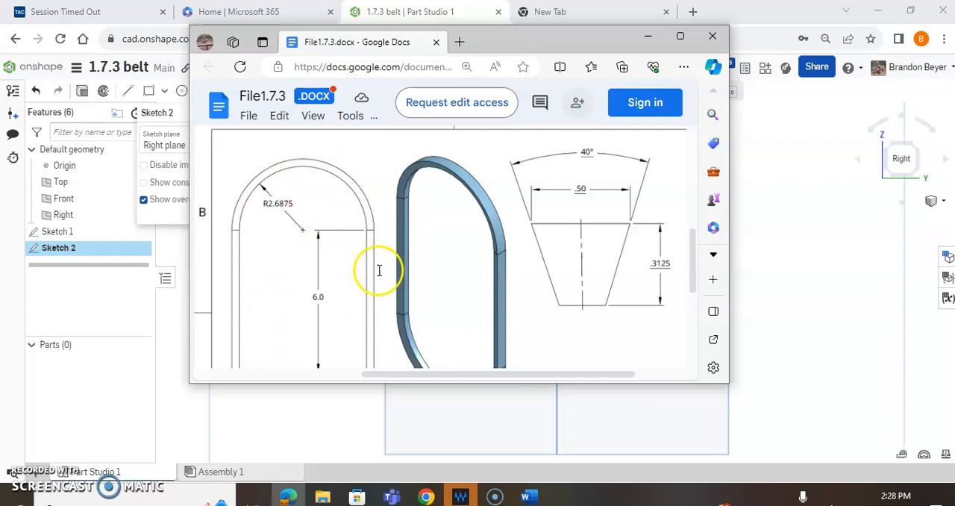
{"action": "left_click_drag", "start_coordinate": [584, 45], "coordinate": [954, 86]}
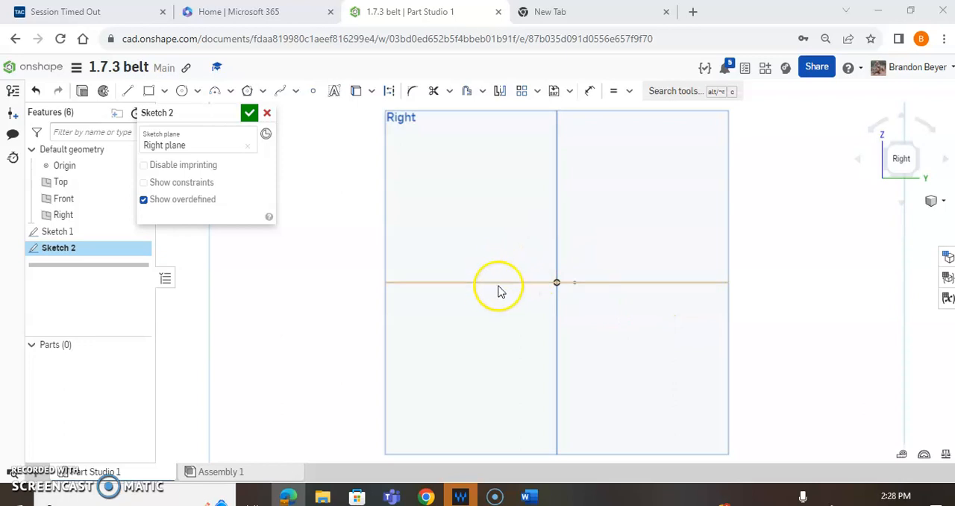
- Sketch a vertical line about 6 long straight up from the origin
{"action": "left_click", "coordinate": [128, 91]}
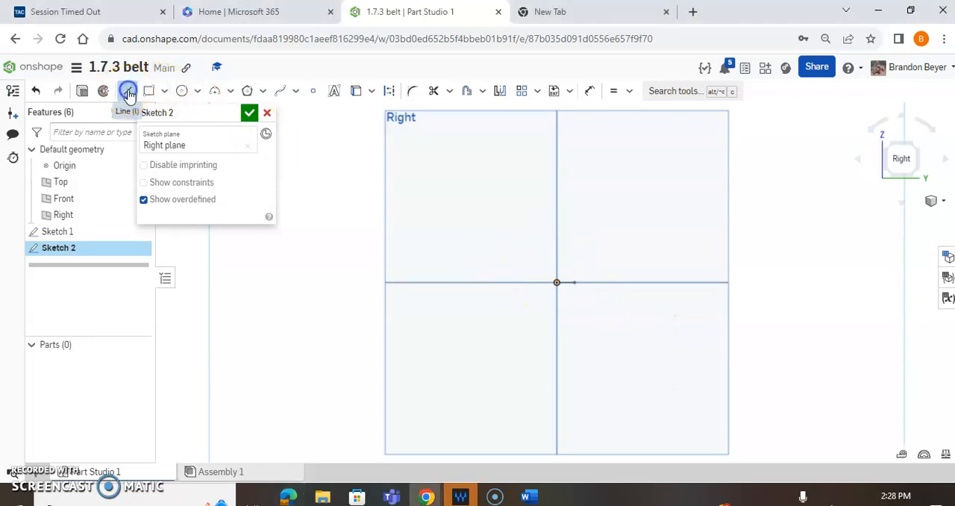
{"action": "left_click", "coordinate": [556, 282]}
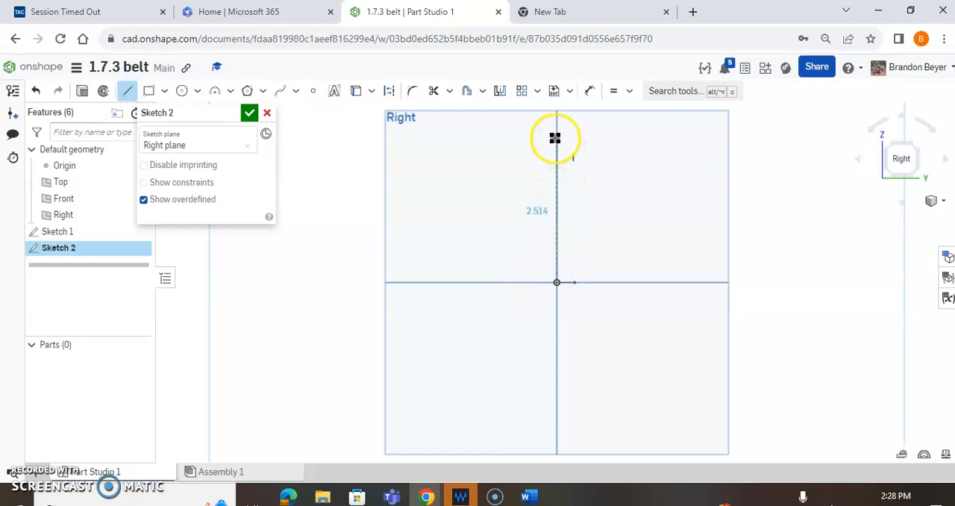
{"action": "scroll", "coordinate": [559, 129], "scroll_direction": "down", "scroll_amount": 8}
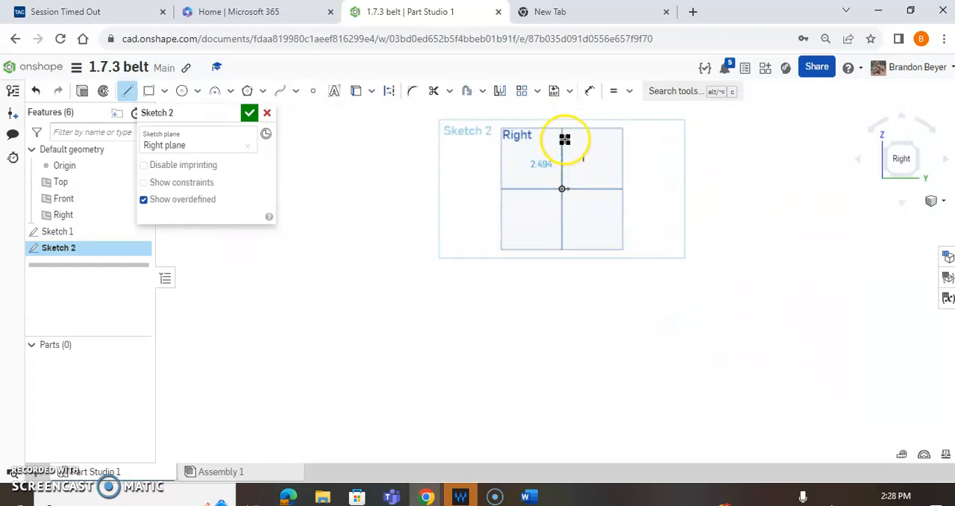
{"action": "scroll", "coordinate": [560, 108], "scroll_direction": "up", "scroll_amount": 4}
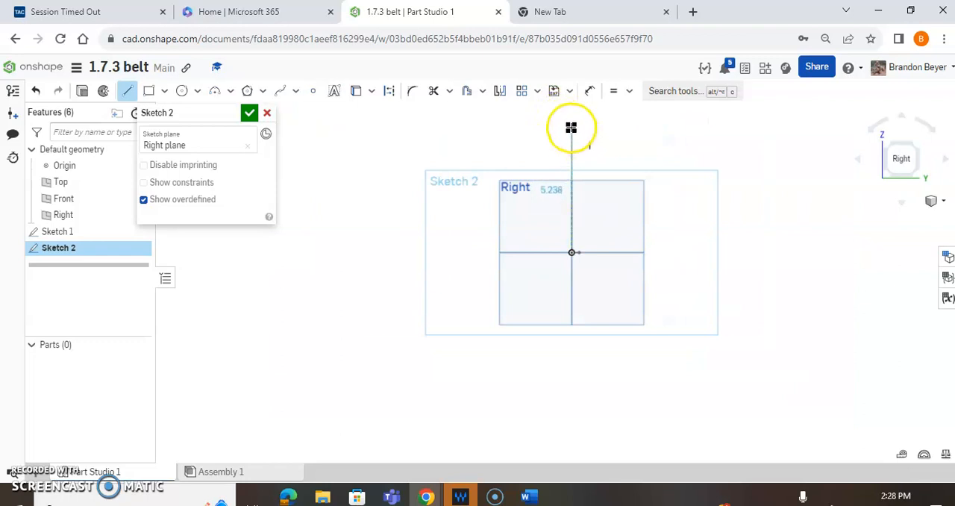
{"action": "left_click", "coordinate": [571, 109]}
{"action": "scroll", "coordinate": [607, 166], "scroll_direction": "down", "scroll_amount": 3}
{"action": "scroll", "coordinate": [604, 124], "scroll_direction": "up", "scroll_amount": 3}
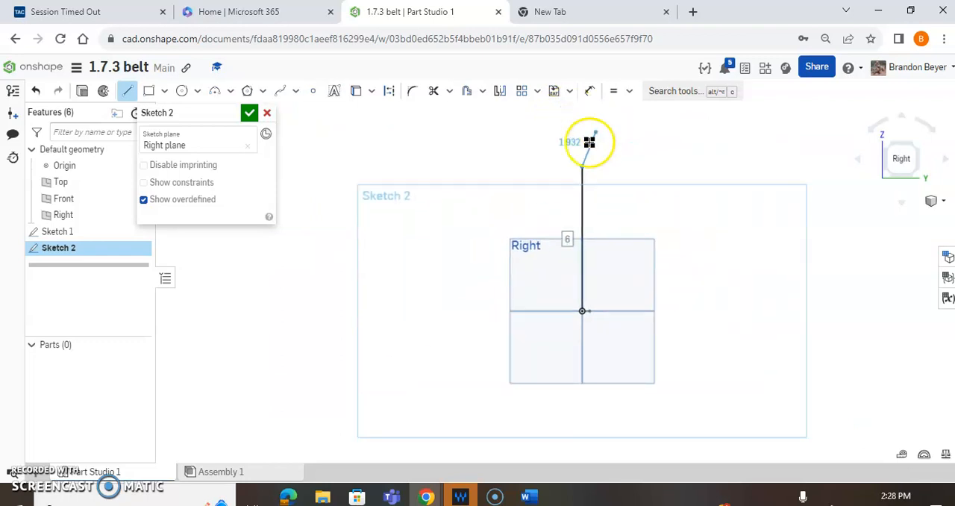
{"action": "key", "text": "Escape"}
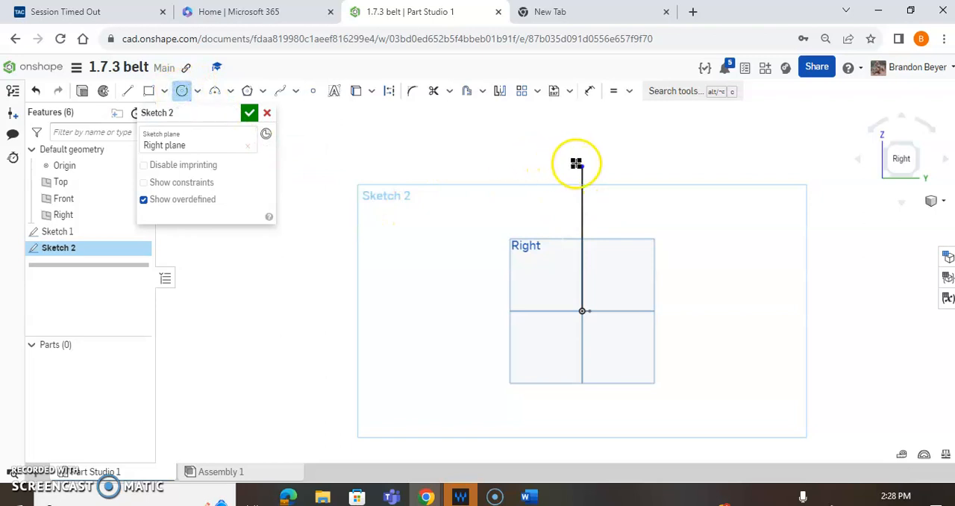
- Sketch two circles, about 6.285 and 6.443 in diameter, centred beside the line and passing through its upper and lower endpoints
{"action": "left_click", "coordinate": [506, 167]}
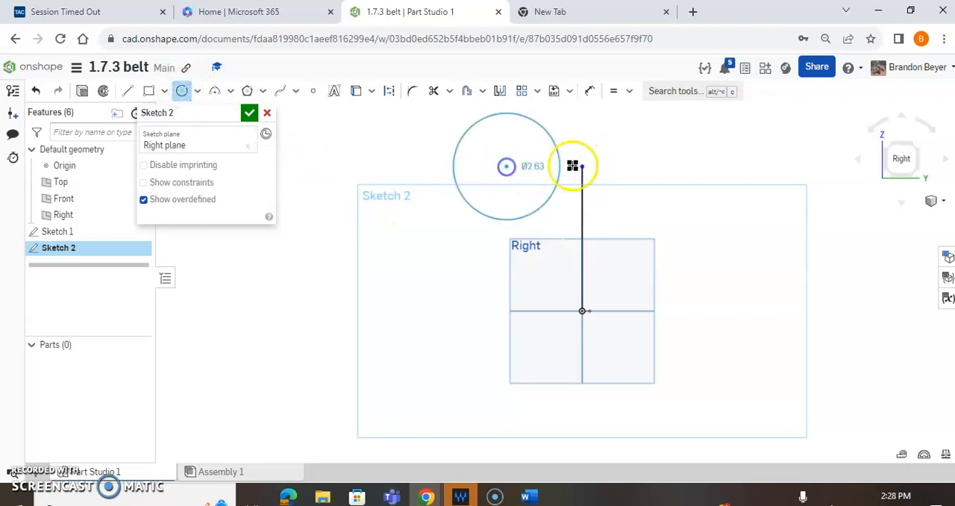
{"action": "left_click", "coordinate": [582, 167]}
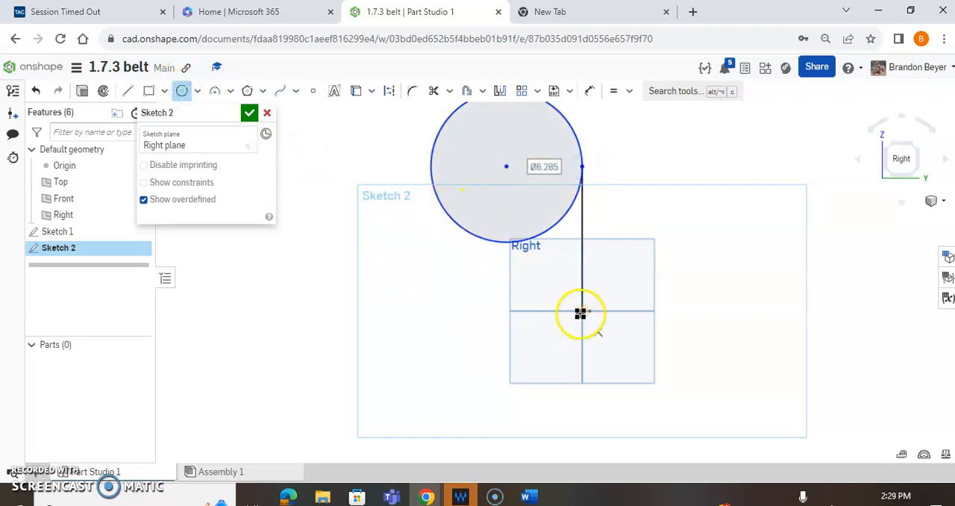
{"action": "left_click", "coordinate": [505, 312]}
{"action": "left_click", "coordinate": [582, 311]}
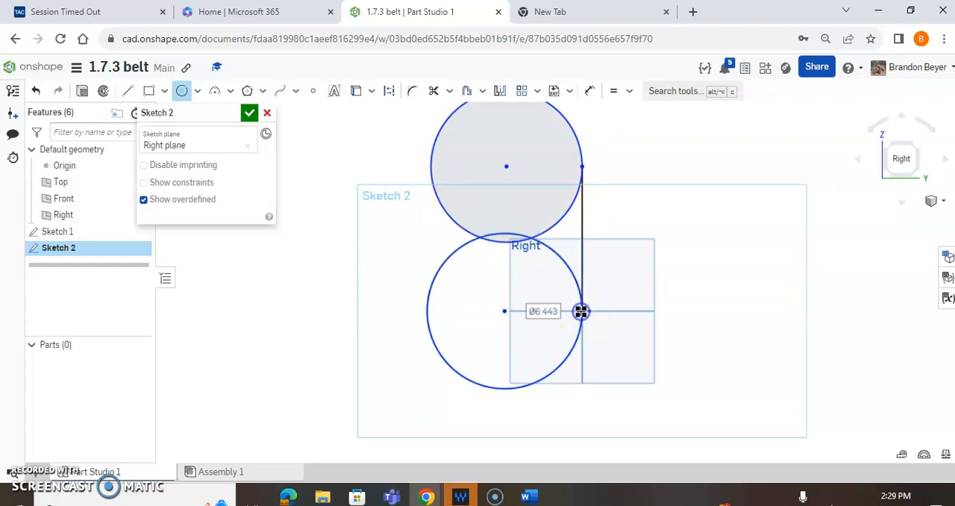
- Sketch a line about 5.863 long joining the two circles on the side opposite the vertical line
{"action": "left_click", "coordinate": [125, 91]}
{"action": "left_click", "coordinate": [430, 166]}
{"action": "left_click", "coordinate": [427, 307]}
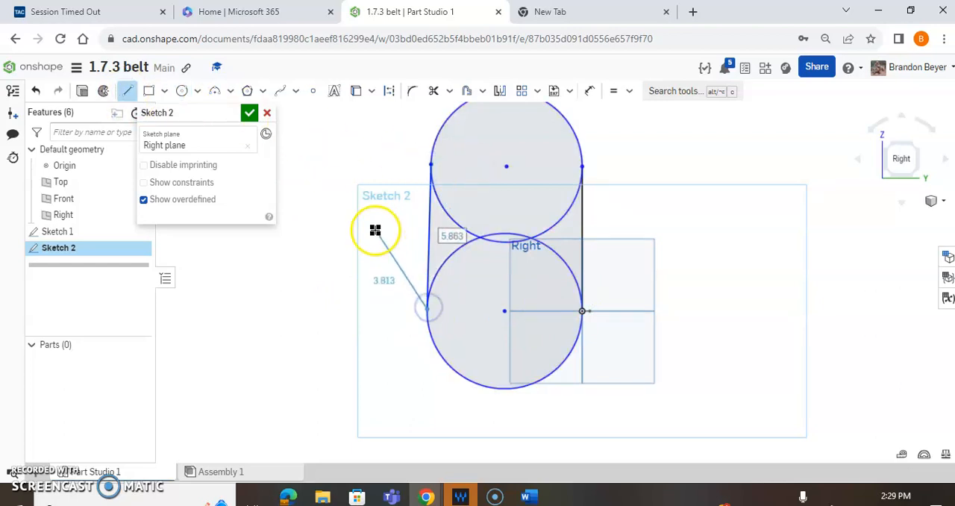
{"action": "key", "text": "Escape"}
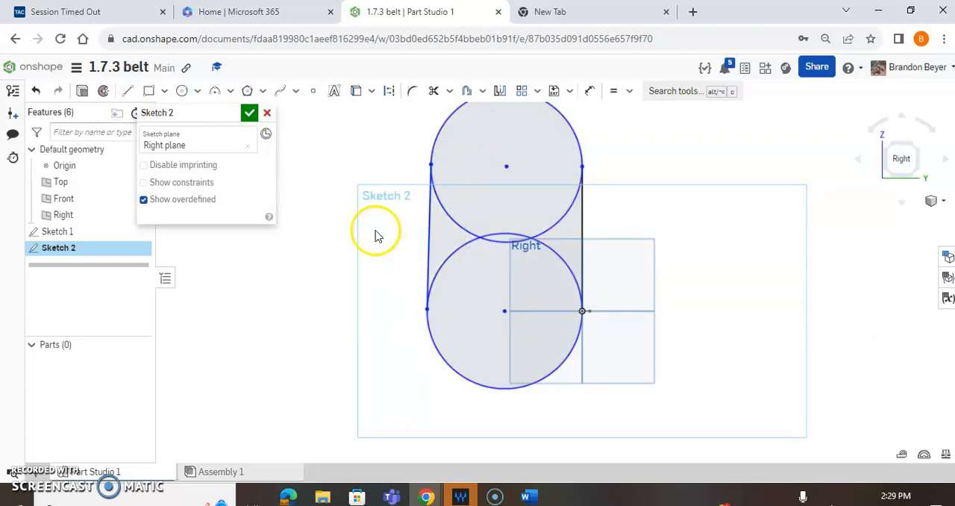
- Apply Equal constraints between the two circles and between the two side lines
{"action": "left_click", "coordinate": [613, 91]}
{"action": "left_click", "coordinate": [569, 124]}
{"action": "left_click", "coordinate": [558, 265]}
{"action": "left_click", "coordinate": [585, 229]}
{"action": "left_click", "coordinate": [430, 239]}
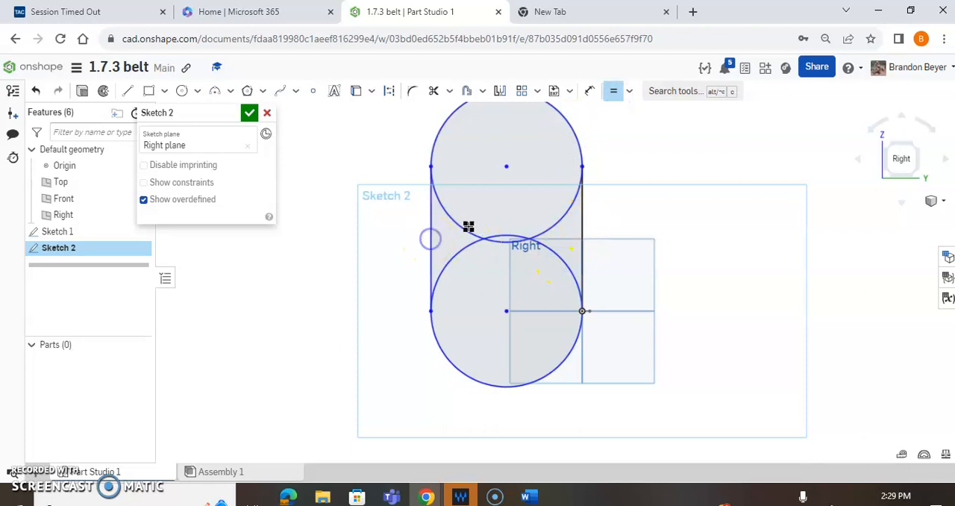
- Apply Tangent constraints between each side line and both the upper and lower circles
{"action": "left_click", "coordinate": [630, 97]}
{"action": "left_click", "coordinate": [634, 182]}
{"action": "left_click", "coordinate": [431, 192]}
{"action": "left_click", "coordinate": [435, 141]}
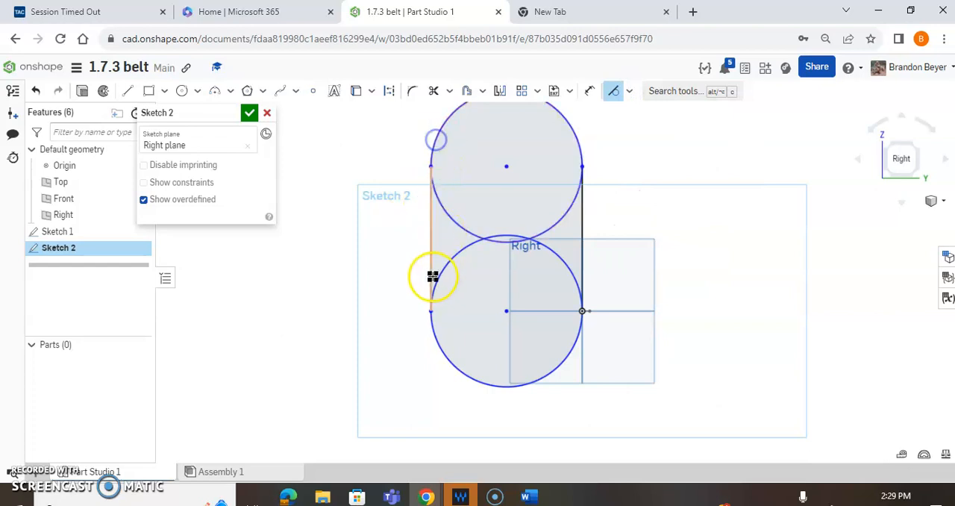
{"action": "left_click", "coordinate": [432, 268]}
{"action": "left_click", "coordinate": [438, 344]}
{"action": "left_click", "coordinate": [585, 266]}
{"action": "left_click", "coordinate": [569, 277]}
{"action": "left_click", "coordinate": [581, 226]}
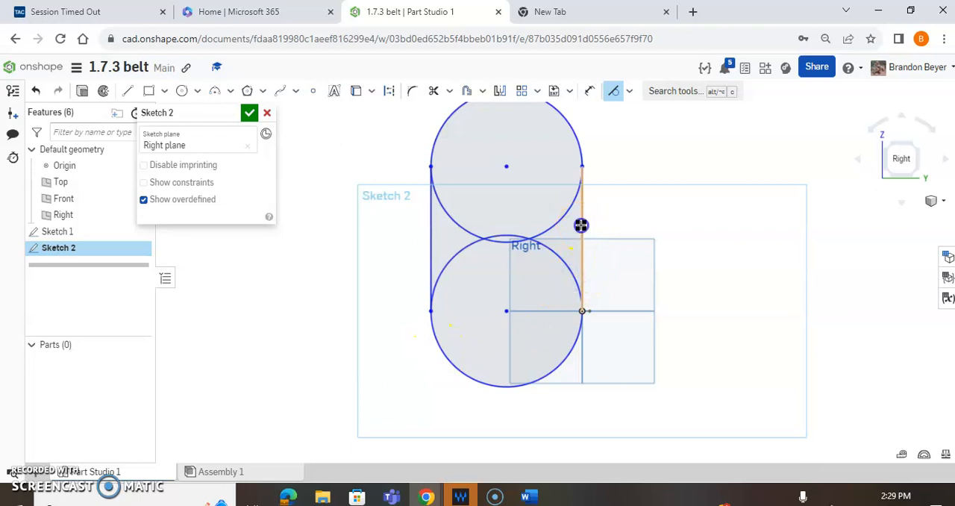
{"action": "left_click", "coordinate": [571, 209]}
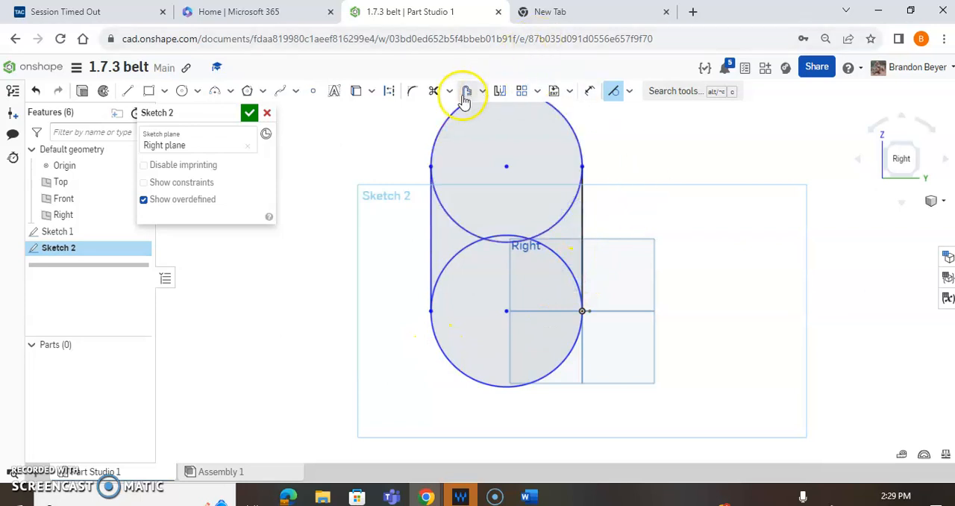
- Trim the inner arcs of both circles to leave a closed slot-shaped outline
{"action": "left_click", "coordinate": [435, 91]}
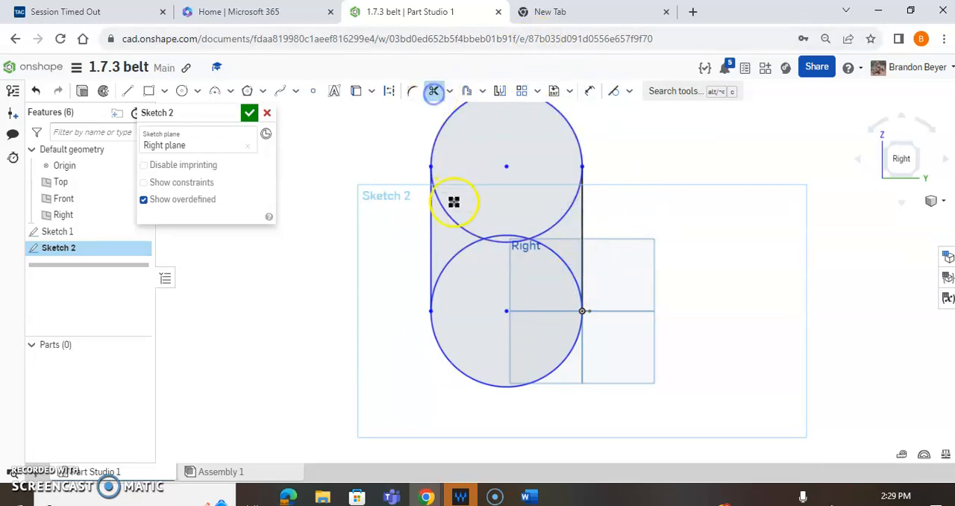
{"action": "left_click", "coordinate": [498, 243]}
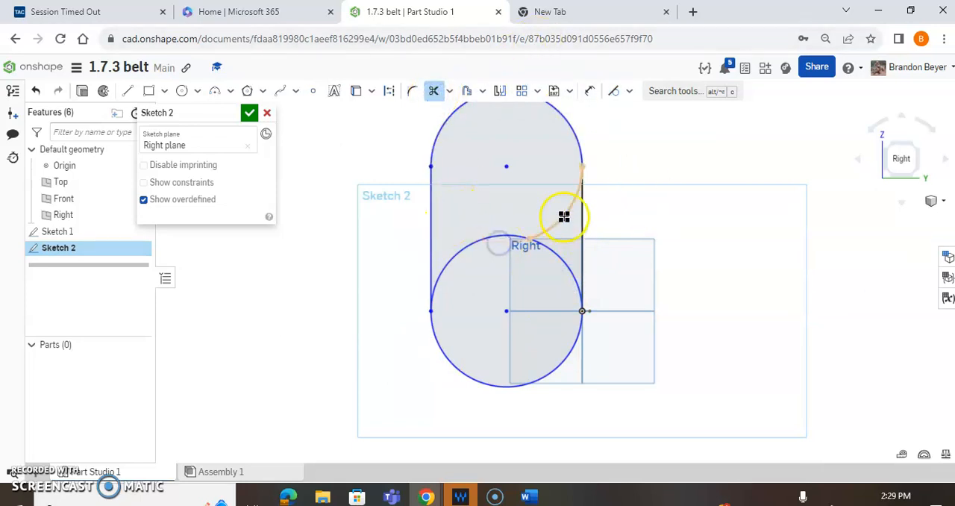
{"action": "left_click", "coordinate": [471, 243]}
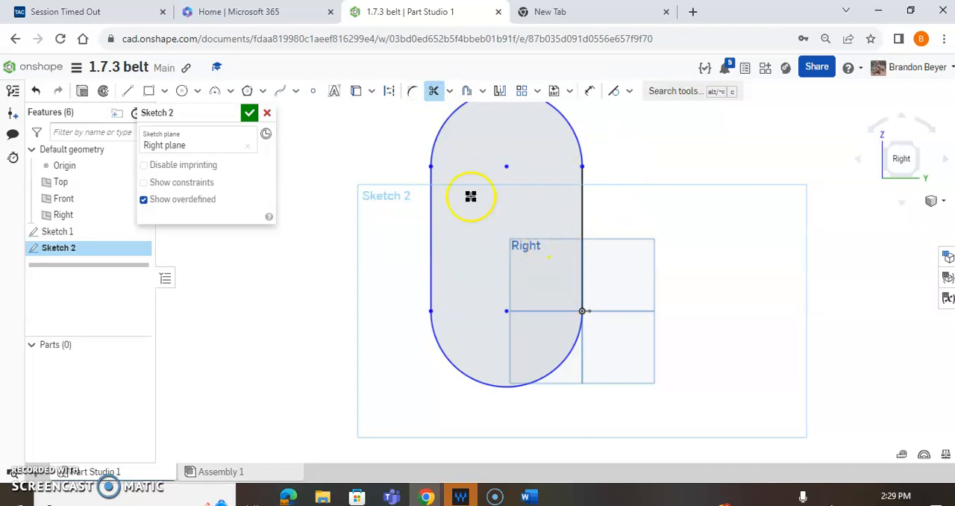
- Dimension the length of the straight side through the origin as 6
{"action": "left_click", "coordinate": [590, 90]}
{"action": "left_click", "coordinate": [583, 208]}
{"action": "left_click", "coordinate": [625, 210]}
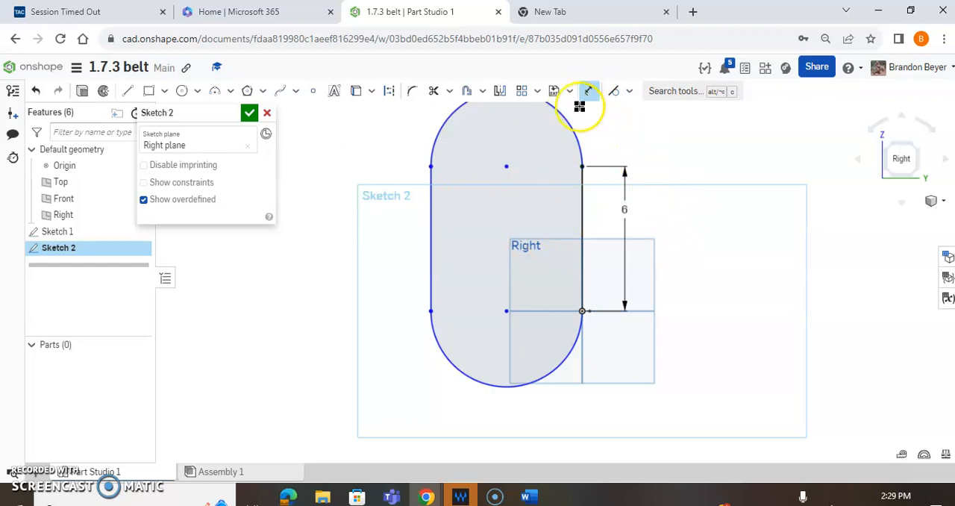
- Dimension the lower arc's radius as 2.688 and finish the belt path sketch
{"action": "left_click", "coordinate": [459, 369]}
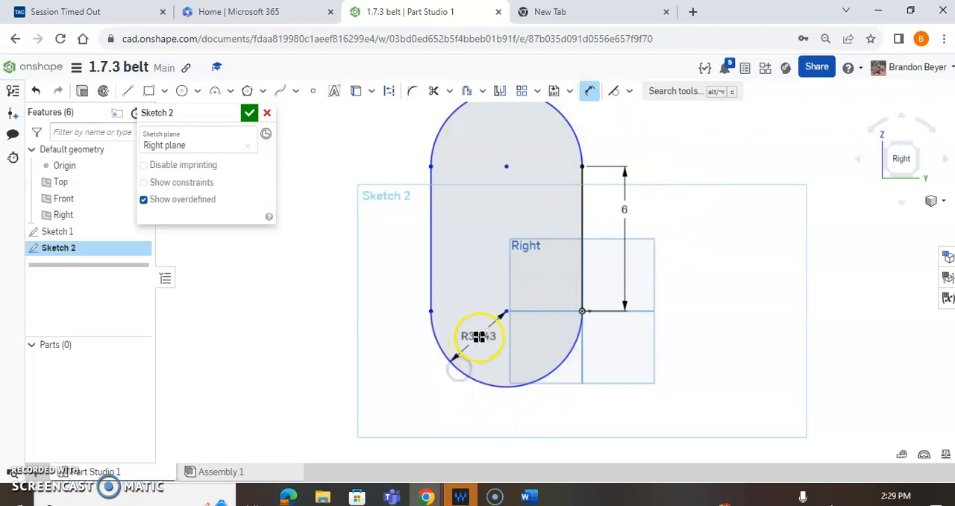
{"action": "left_click", "coordinate": [473, 343]}
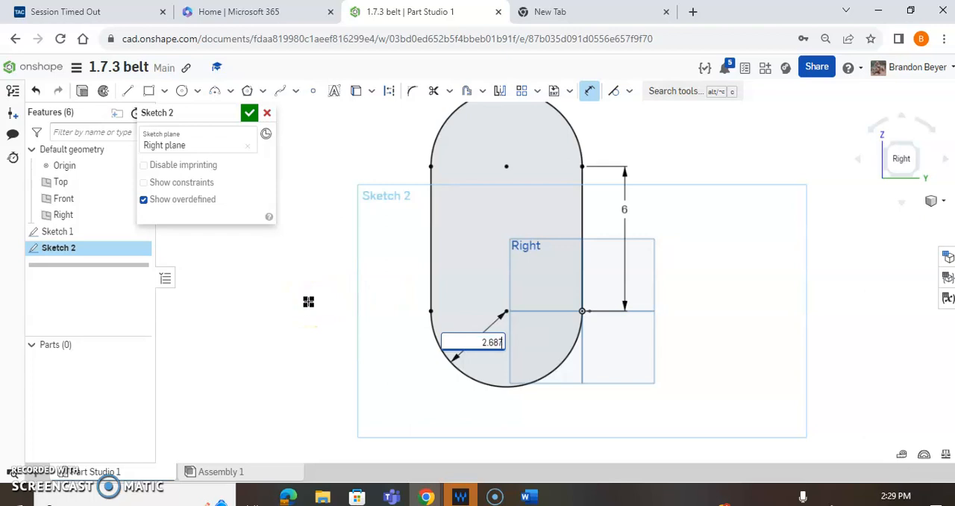
{"action": "key", "text": "Return"}
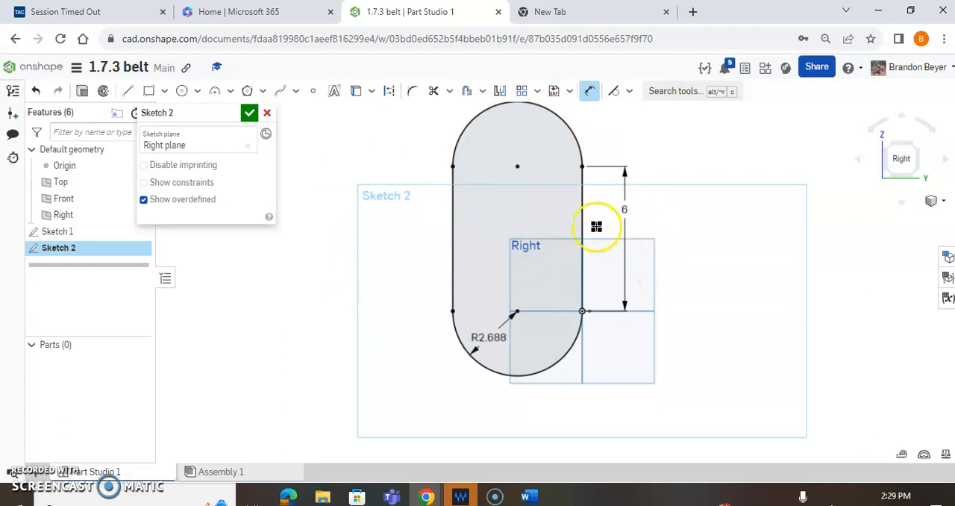
{"action": "scroll", "coordinate": [692, 216], "scroll_direction": "down", "scroll_amount": 2}
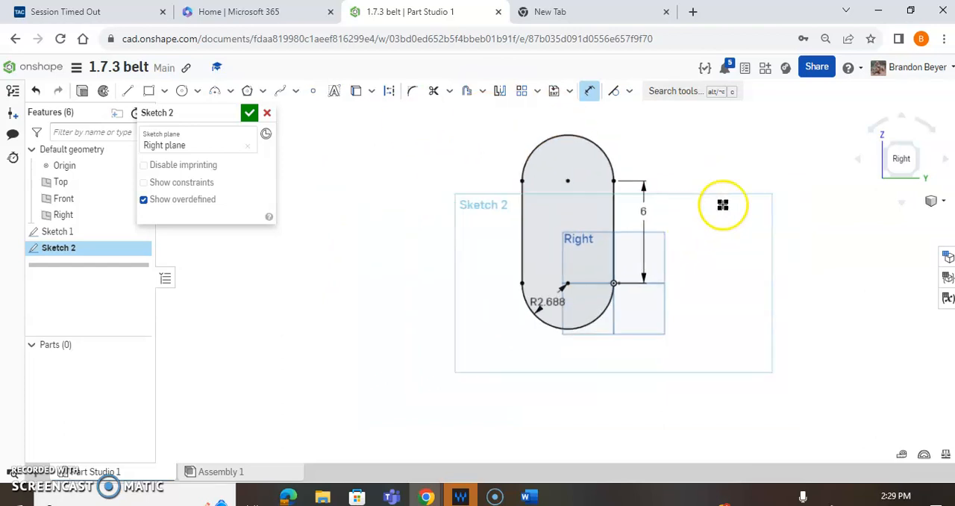
{"action": "scroll", "coordinate": [757, 147], "scroll_direction": "up", "scroll_amount": 2}
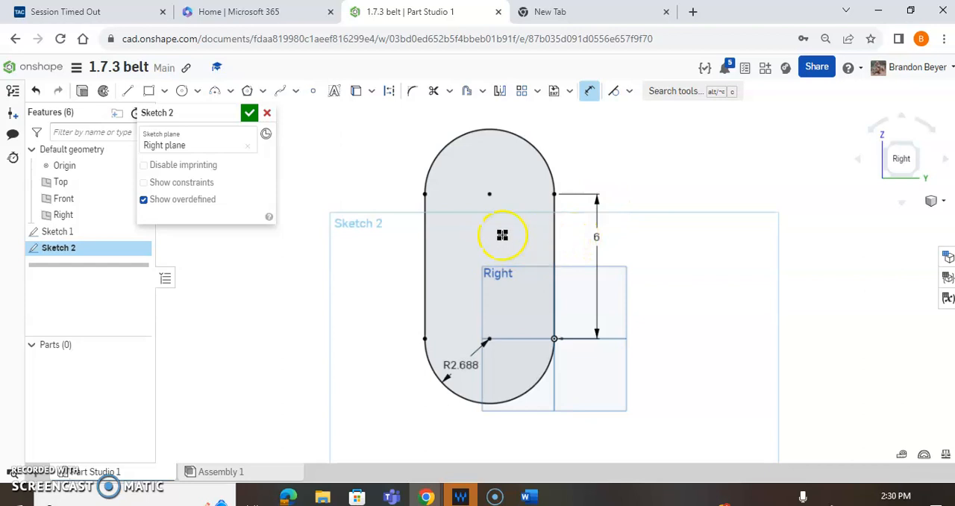
{"action": "left_click", "coordinate": [250, 113]}
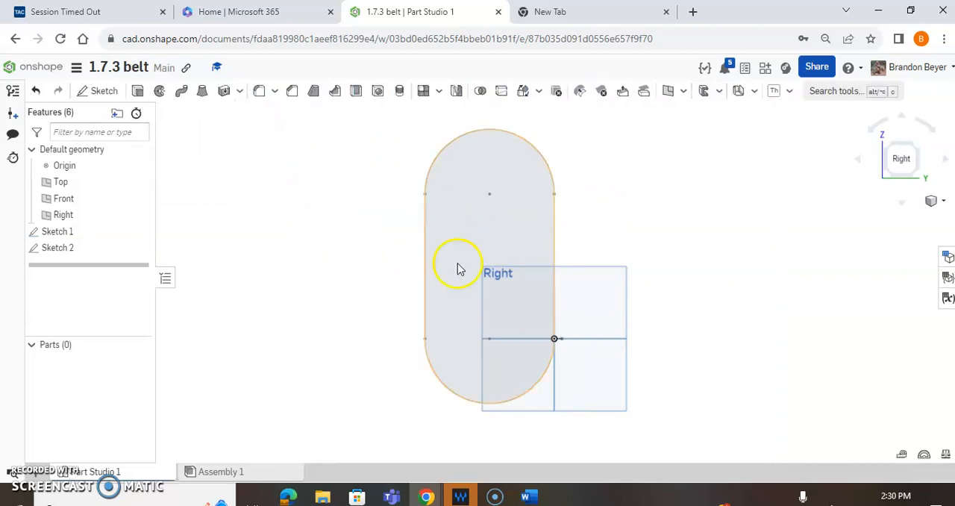
- Start a new solid Sweep using the trapezoid in Sketch 1 as the profile
{"action": "mouse_move", "coordinate": [751, 271]}
{"action": "right_mouse_down"}
{"action": "mouse_move", "coordinate": [716, 307]}
{"action": "mouse_move", "coordinate": [693, 315]}
{"action": "mouse_move", "coordinate": [719, 302]}
{"action": "right_mouse_up"}
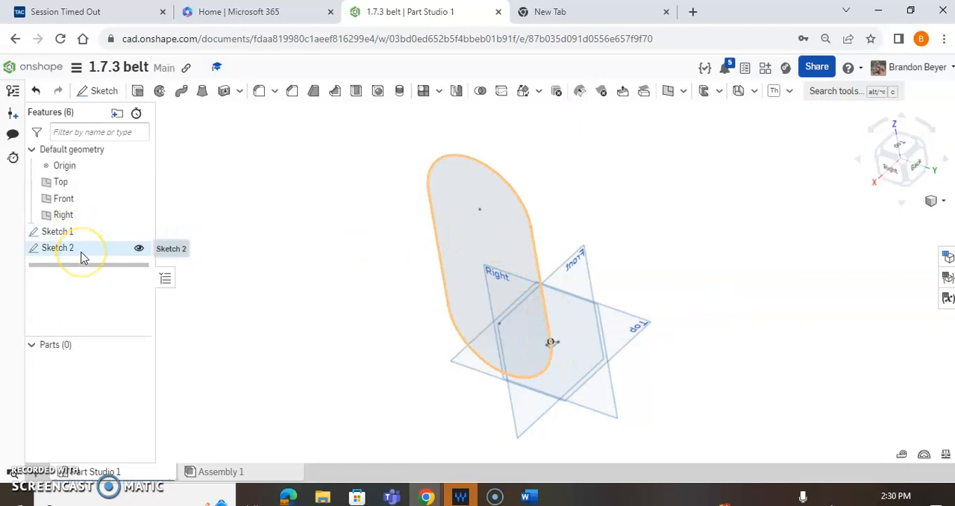
{"action": "left_click", "coordinate": [181, 94]}
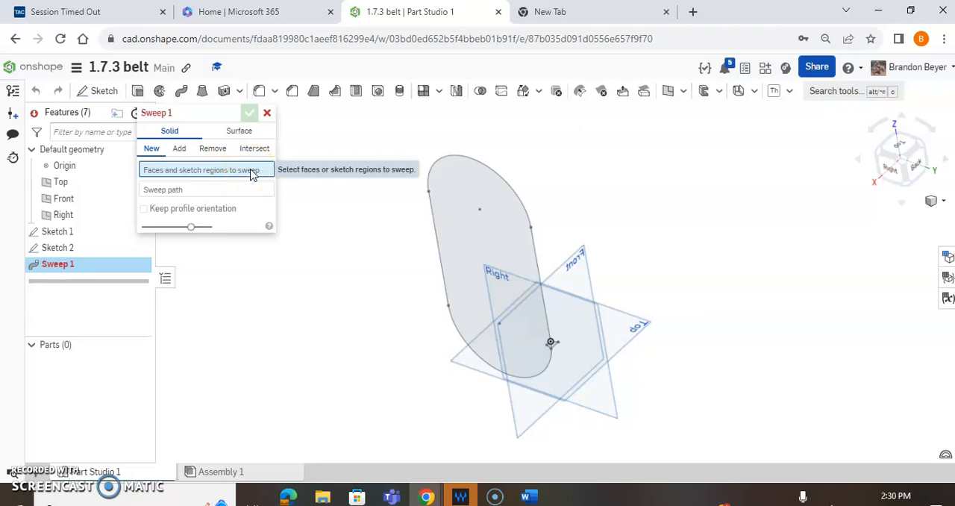
{"action": "scroll", "coordinate": [429, 253], "scroll_direction": "up", "scroll_amount": 1}
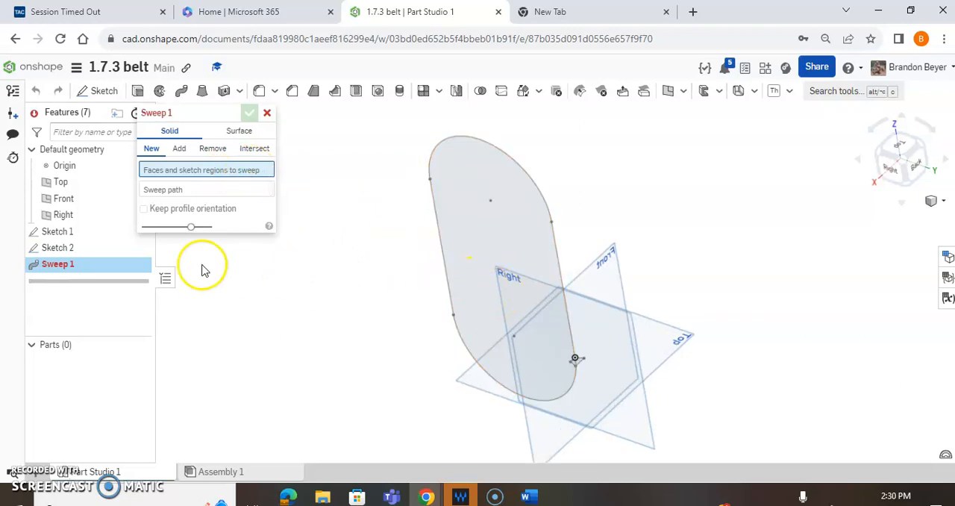
{"action": "left_click", "coordinate": [87, 237]}
{"action": "left_click", "coordinate": [193, 206]}
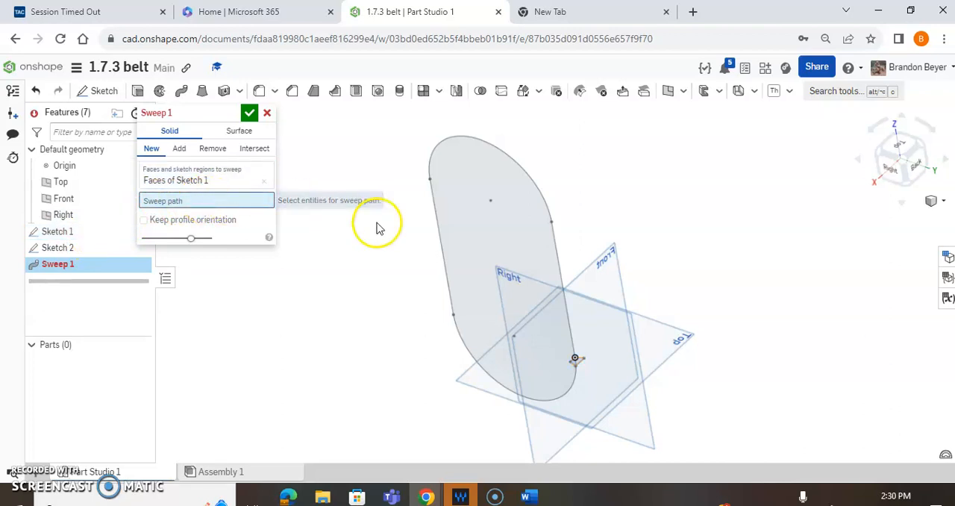
- Set all four edges of the Sketch 2 slot outline as the sweep path and finish the sweep
{"action": "left_click", "coordinate": [562, 265]}
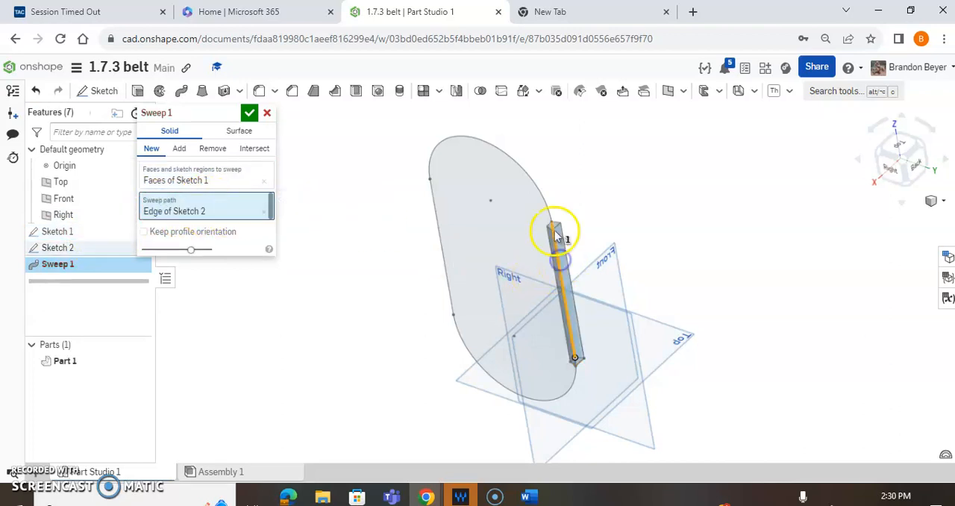
{"action": "left_click", "coordinate": [537, 186]}
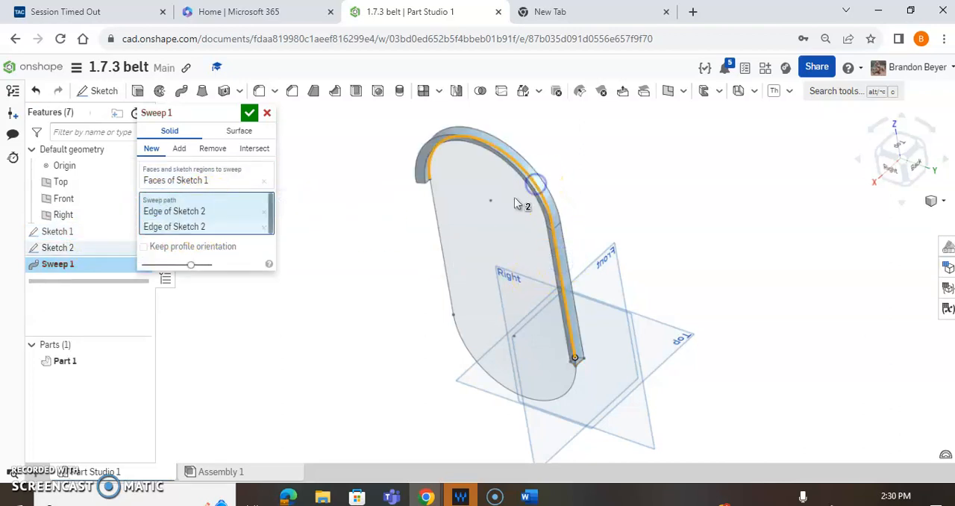
{"action": "left_click", "coordinate": [437, 228]}
{"action": "left_click", "coordinate": [462, 343]}
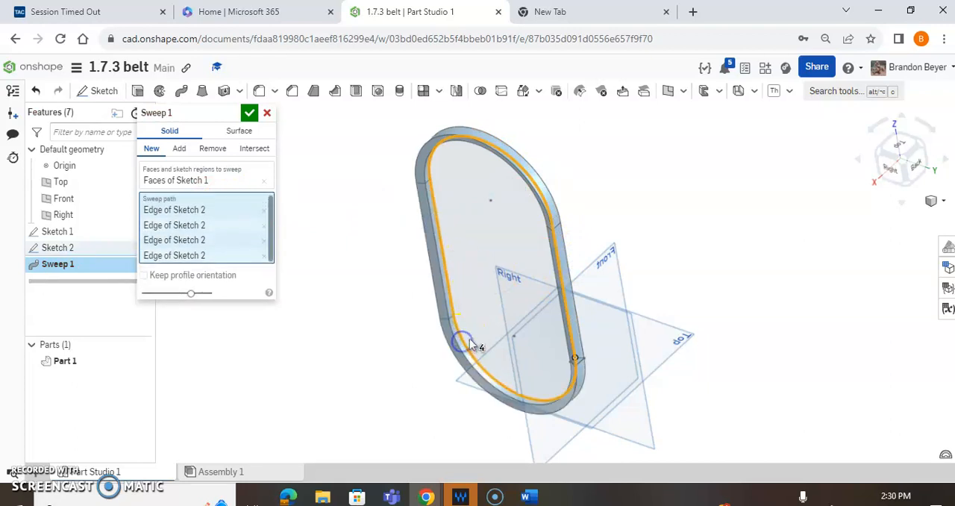
{"action": "mouse_move", "coordinate": [573, 168]}
{"action": "right_mouse_down"}
{"action": "mouse_move", "coordinate": [588, 158]}
{"action": "mouse_move", "coordinate": [584, 149]}
{"action": "mouse_move", "coordinate": [580, 166]}
{"action": "right_mouse_up"}
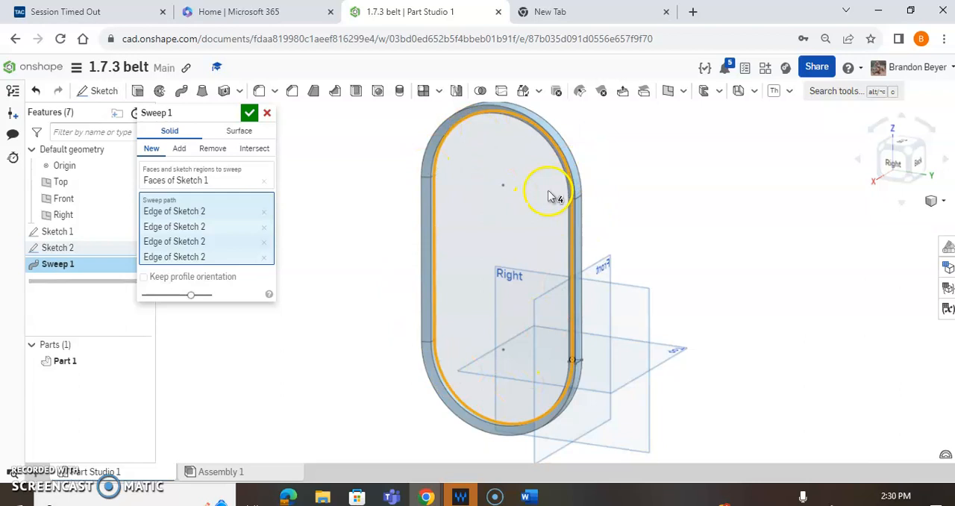
{"action": "mouse_move", "coordinate": [484, 161]}
{"action": "right_mouse_down"}
{"action": "mouse_move", "coordinate": [471, 198]}
{"action": "mouse_move", "coordinate": [456, 197]}
{"action": "right_mouse_up"}
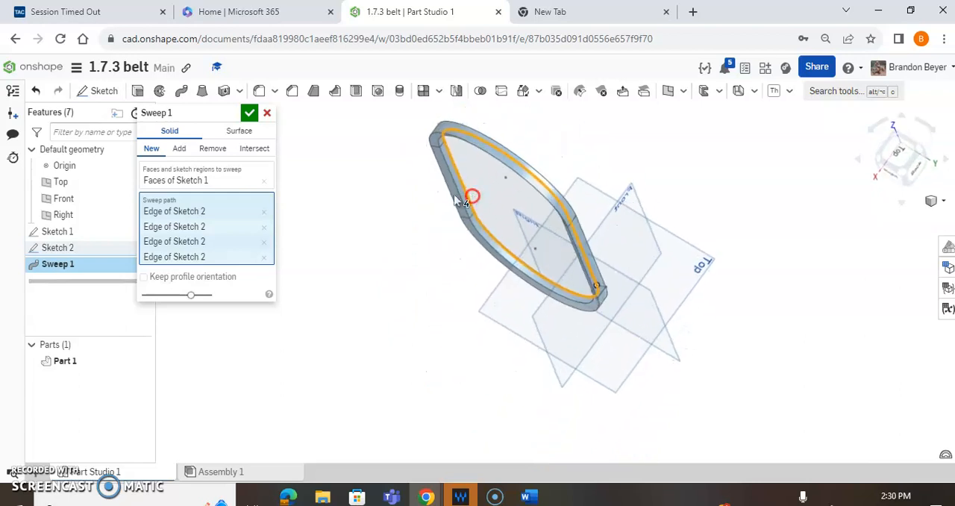
{"action": "scroll", "coordinate": [456, 187], "scroll_direction": "up", "scroll_amount": 5}
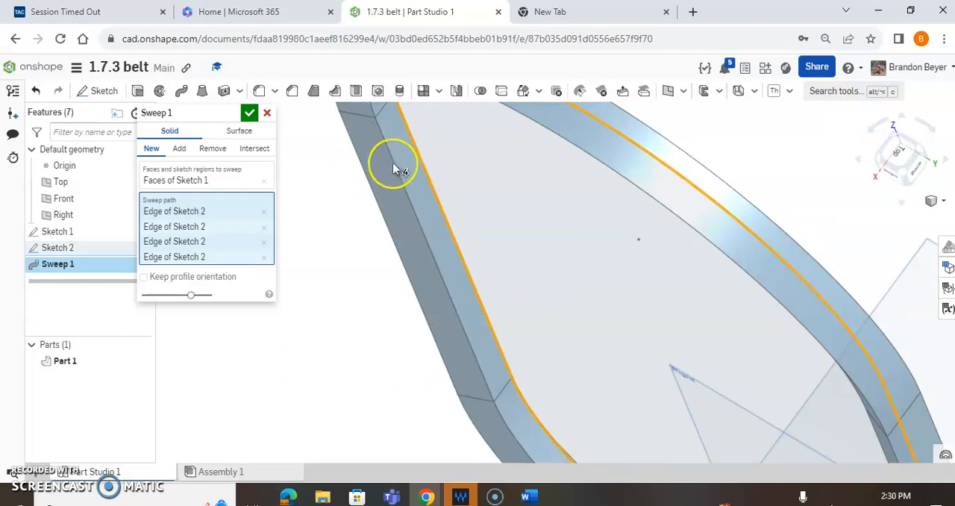
{"action": "scroll", "coordinate": [528, 230], "scroll_direction": "down", "scroll_amount": 6}
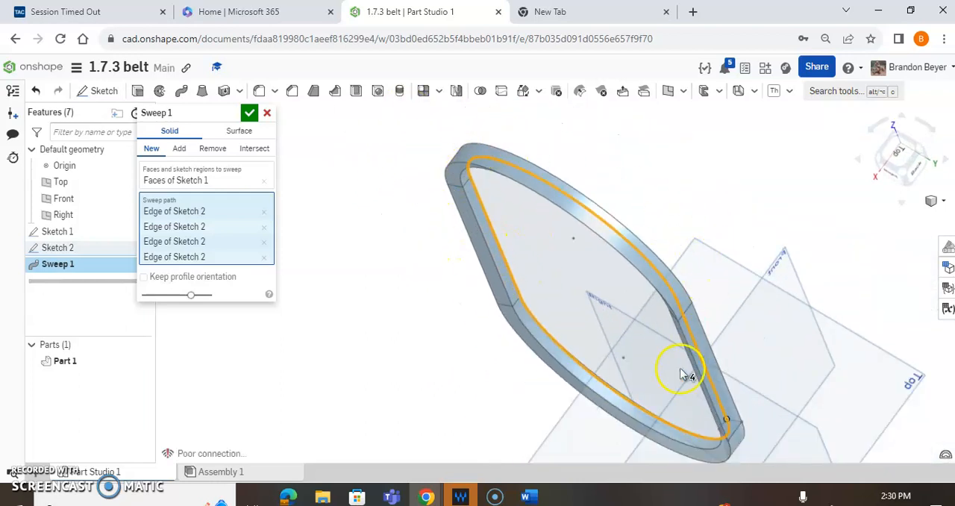
{"action": "right_click_drag", "start_coordinate": [546, 272], "coordinate": [565, 309]}
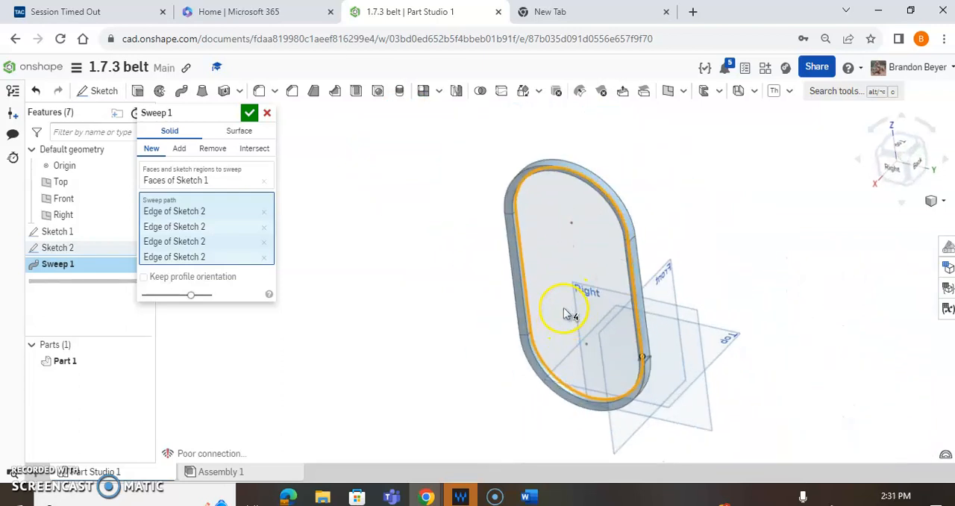
{"action": "left_click", "coordinate": [897, 170]}
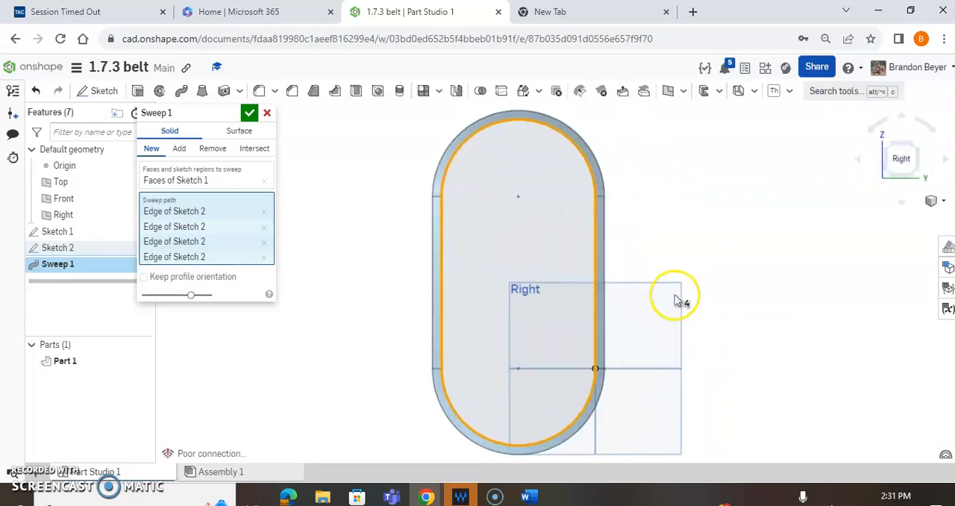
{"action": "left_click", "coordinate": [916, 146]}
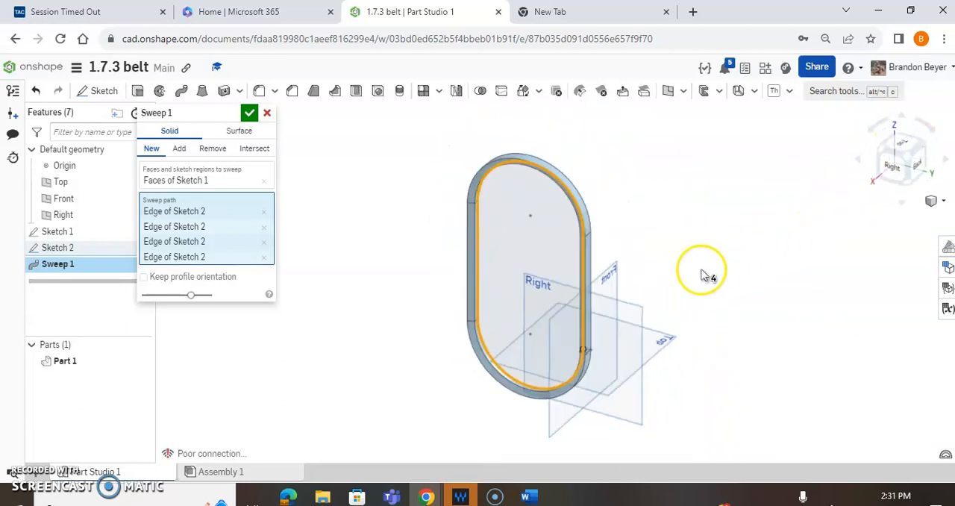
{"action": "left_click", "coordinate": [250, 115]}
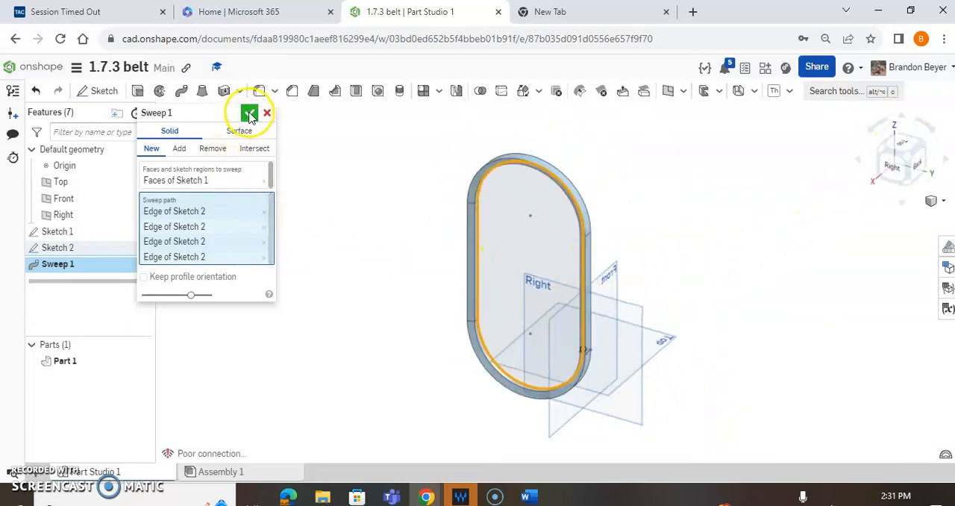